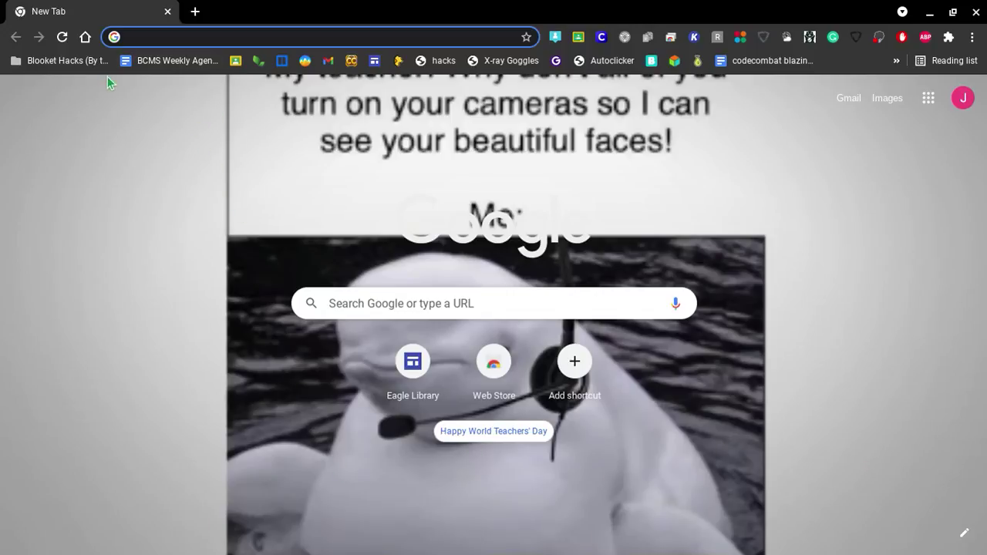
Step: Open the github.com home page
text(github)
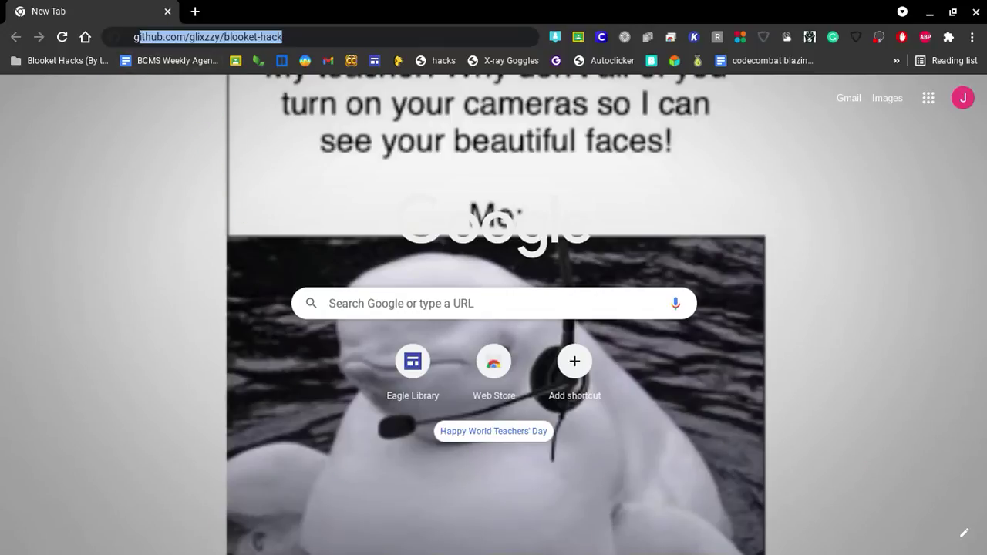
text(.com)
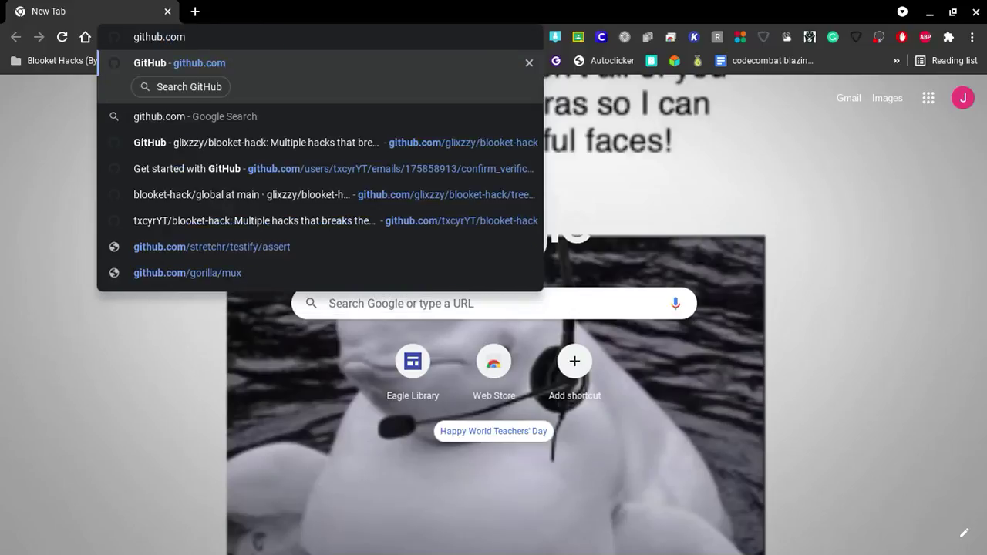
key(Return)
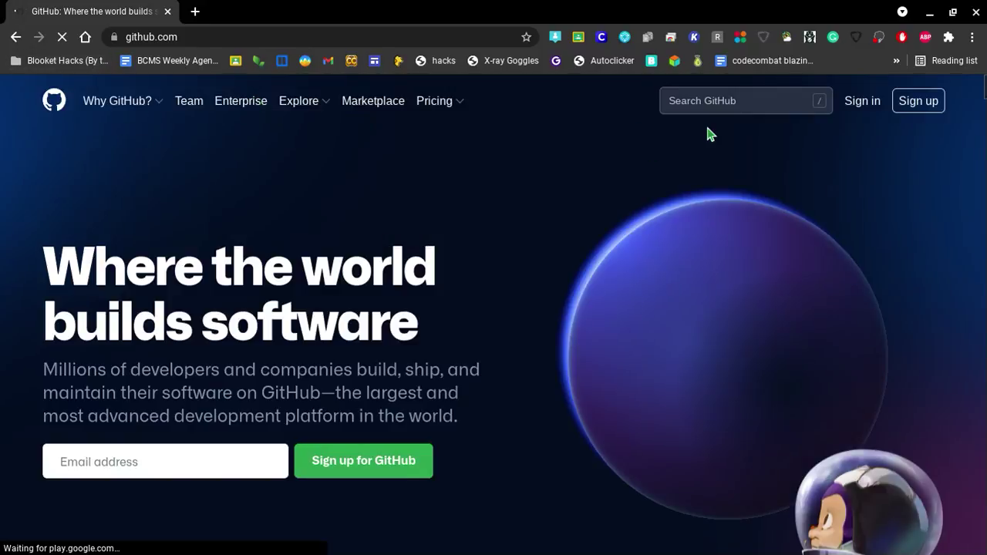
Step: Search GitHub for "blooket" and open the glixzzy/blooket-hack repository
right_click(720, 107)
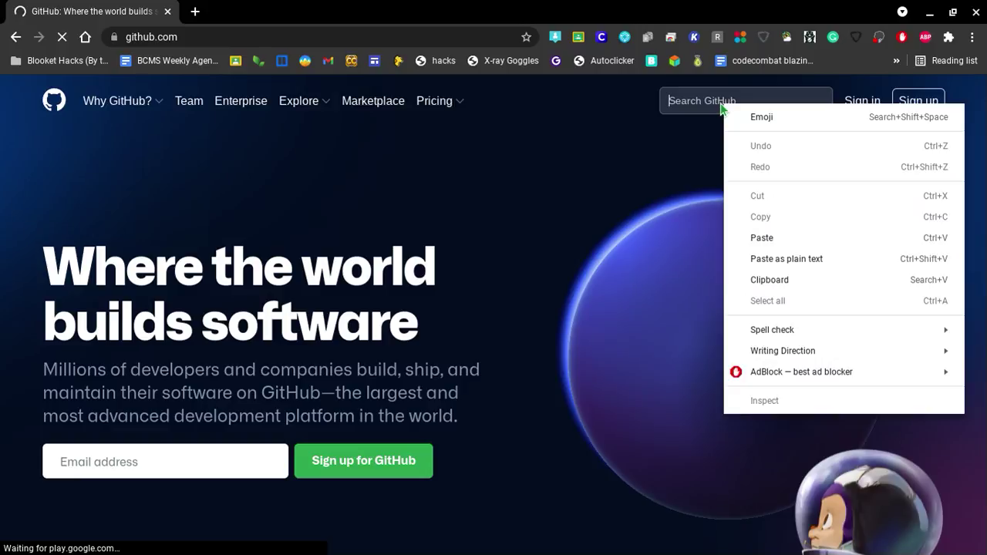
click(658, 95)
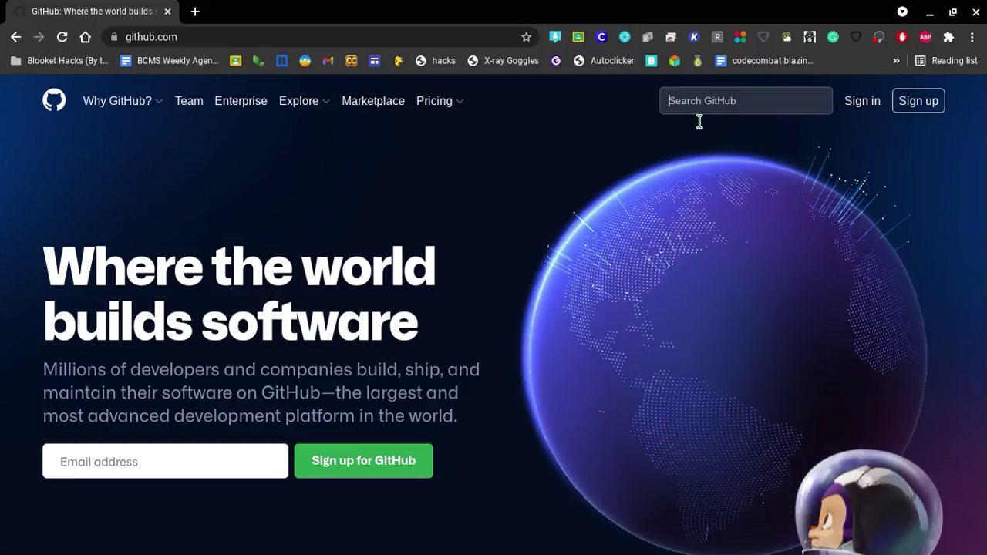
text(blooket)
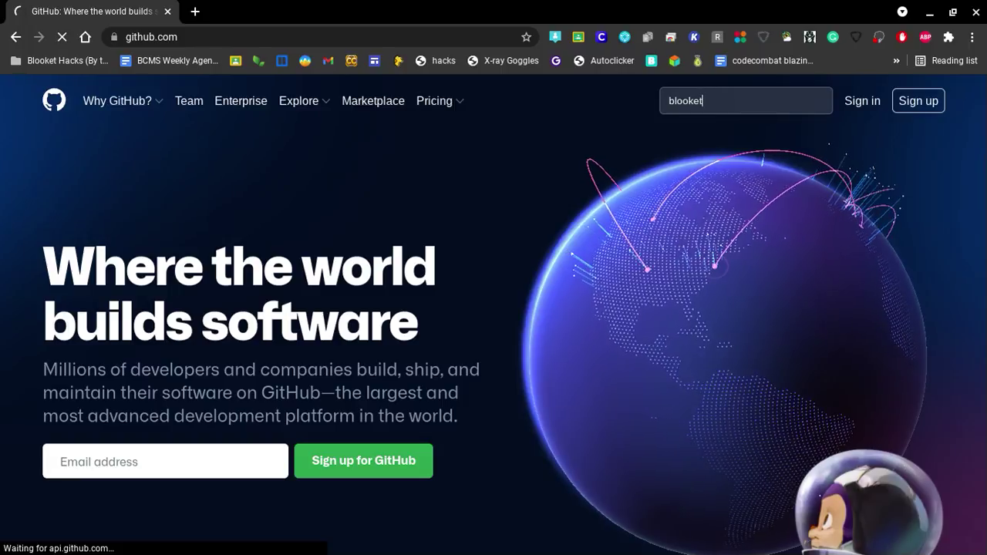
key(Return)
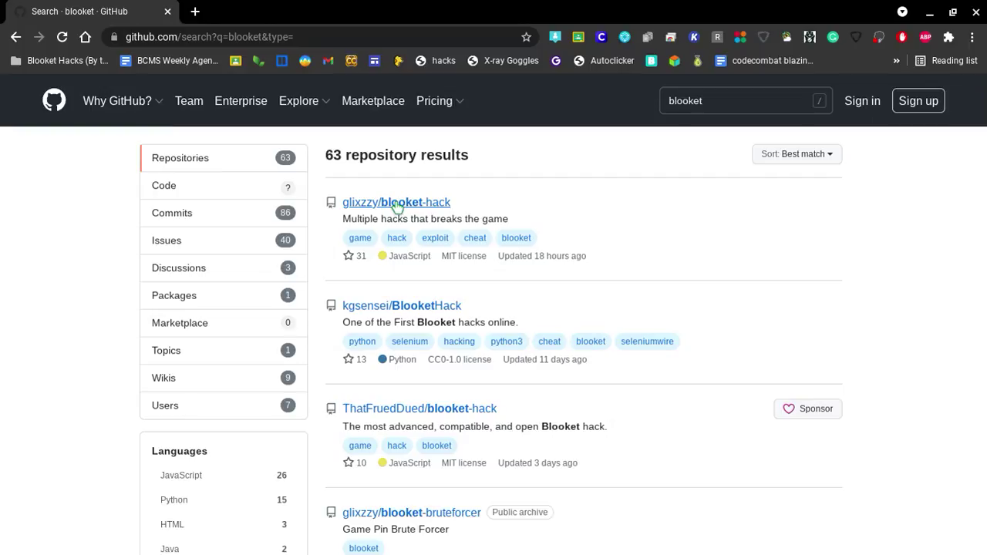
click(386, 202)
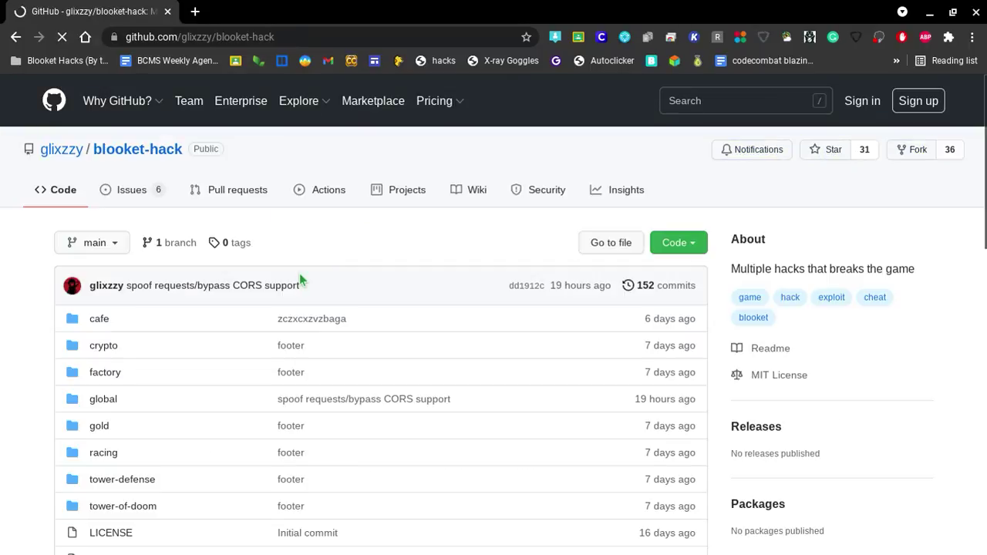
Step: Open the repository's global folder and copy the floodGames.js fetch code from its README
scroll(264, 316, down, 1)
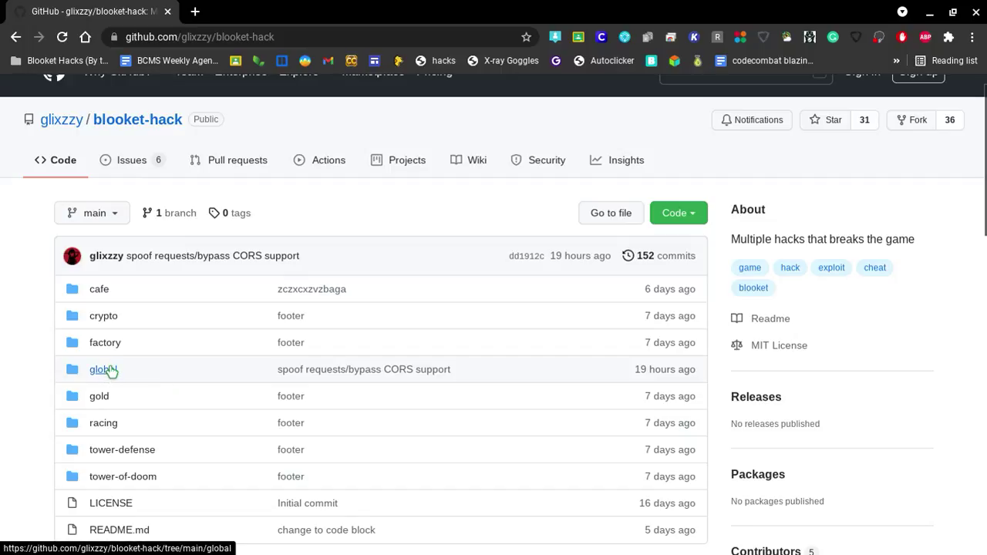
click(111, 372)
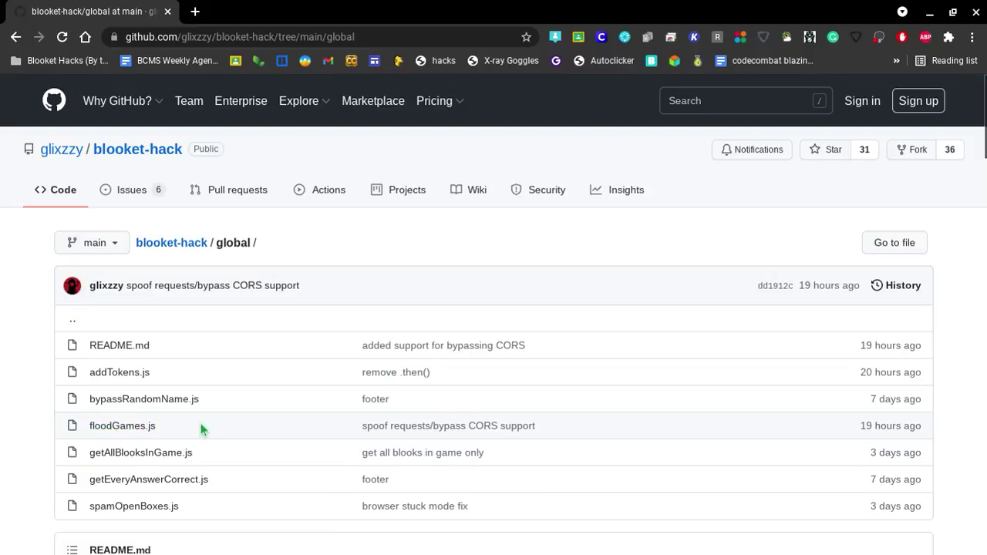
scroll(293, 443, down, 2)
scroll(321, 437, down, 15)
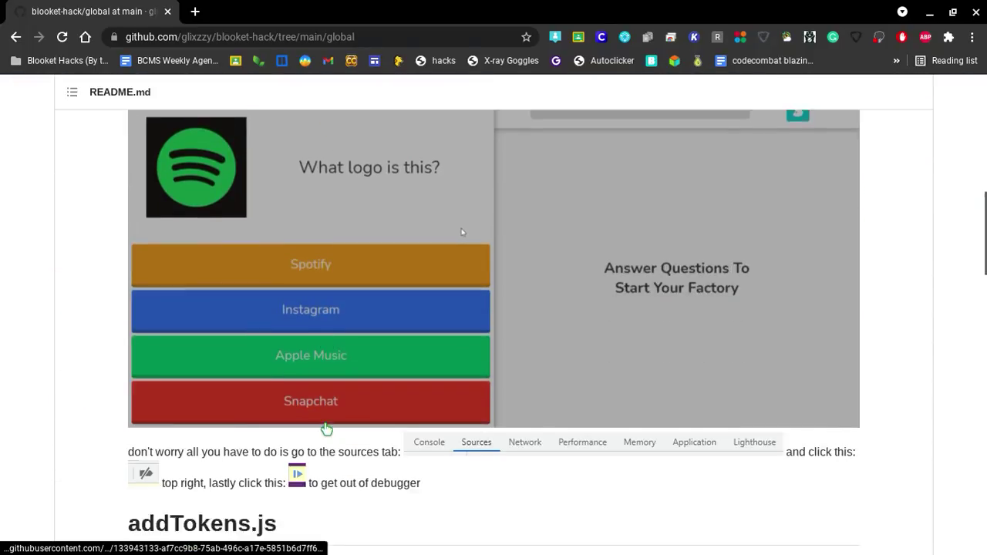
scroll(347, 466, down, 14)
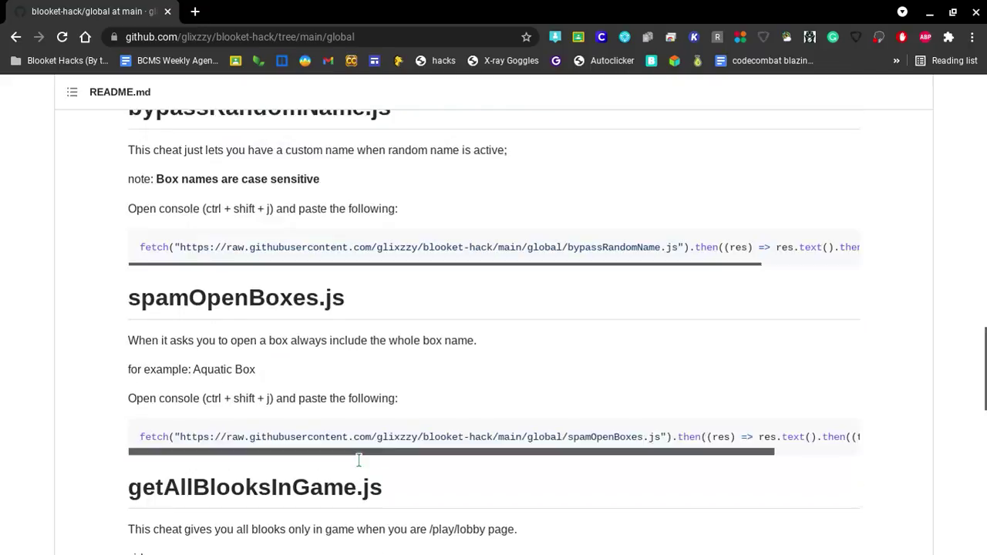
scroll(347, 432, down, 6)
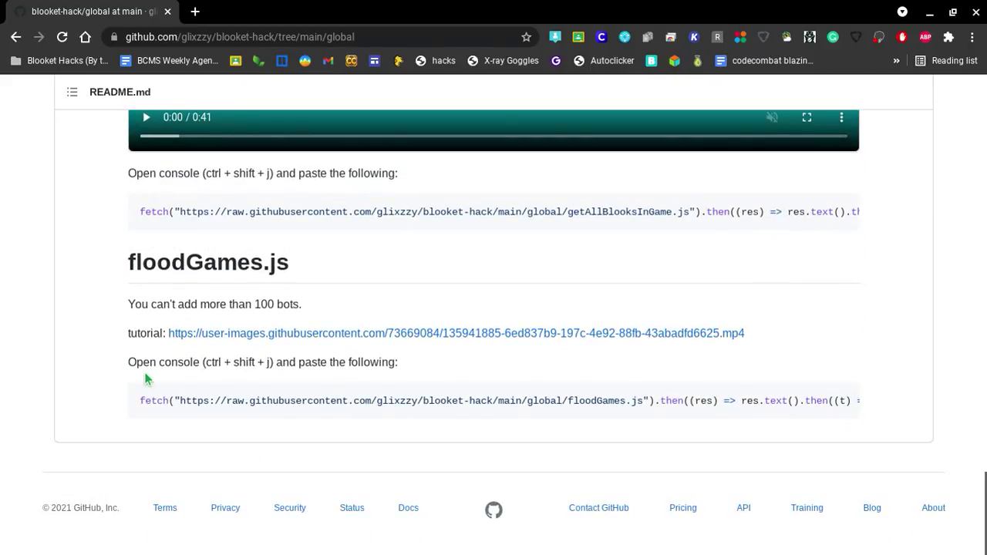
click(845, 400)
Step: Bookmark the current page in the "Blooket Hacks (By txcyr)" folder under the name "Blooket Flooder"
right_click(852, 65)
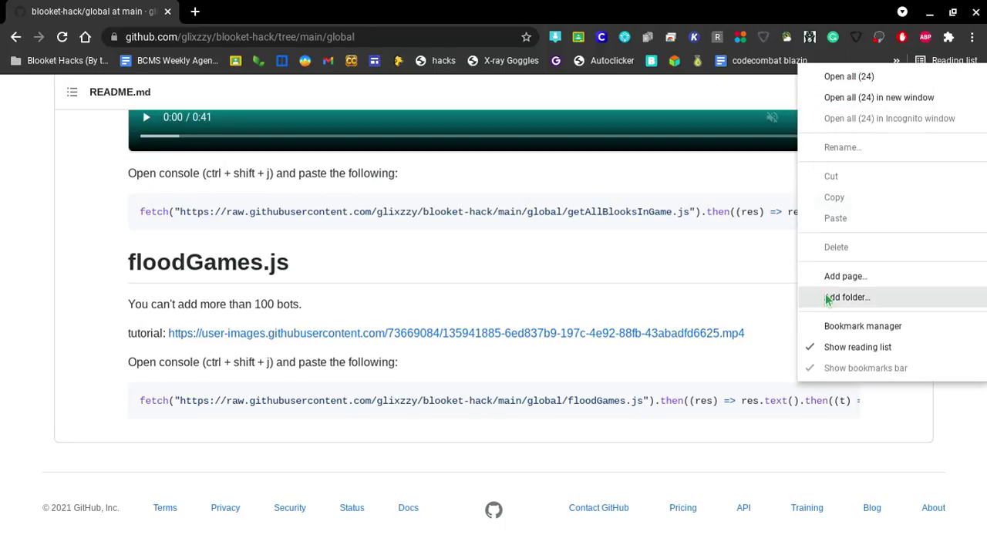
click(725, 293)
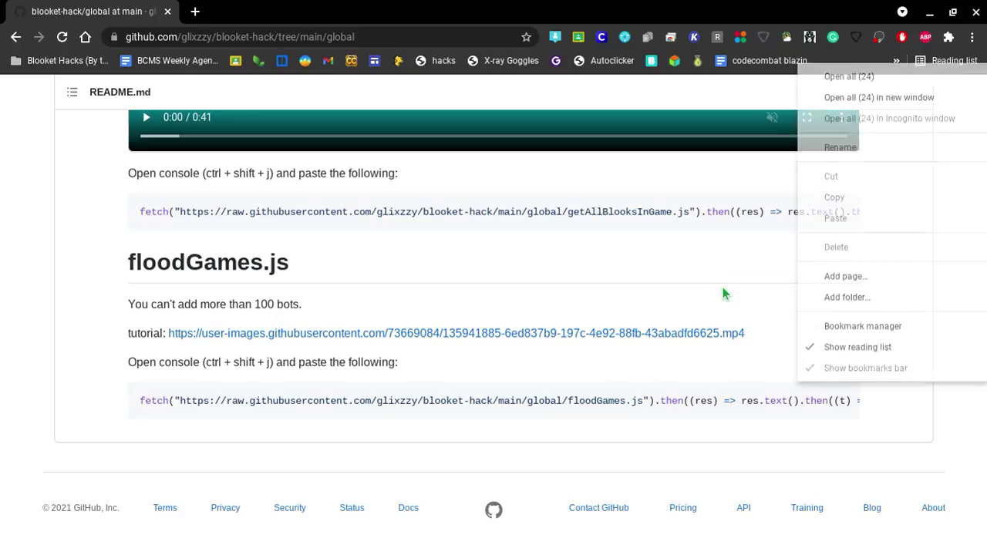
click(524, 38)
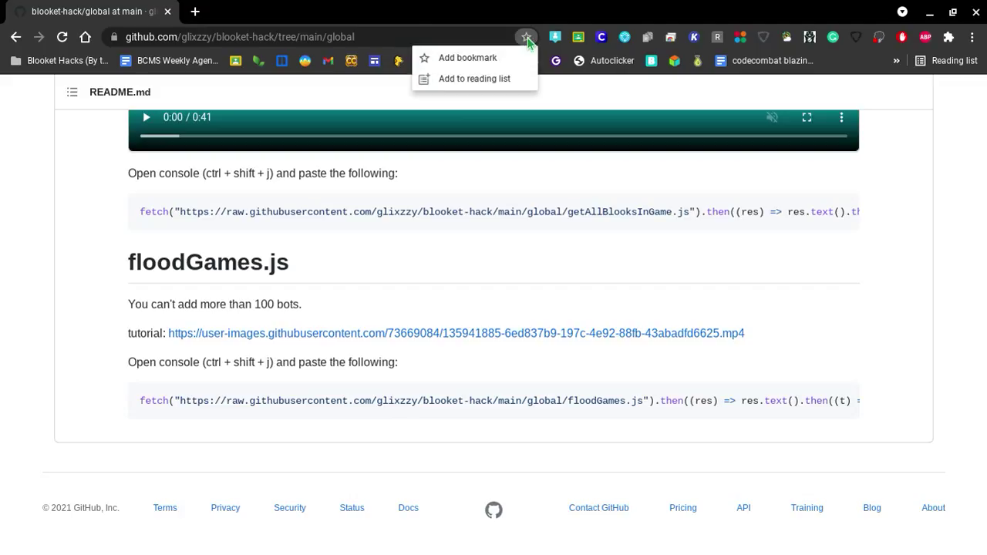
click(456, 60)
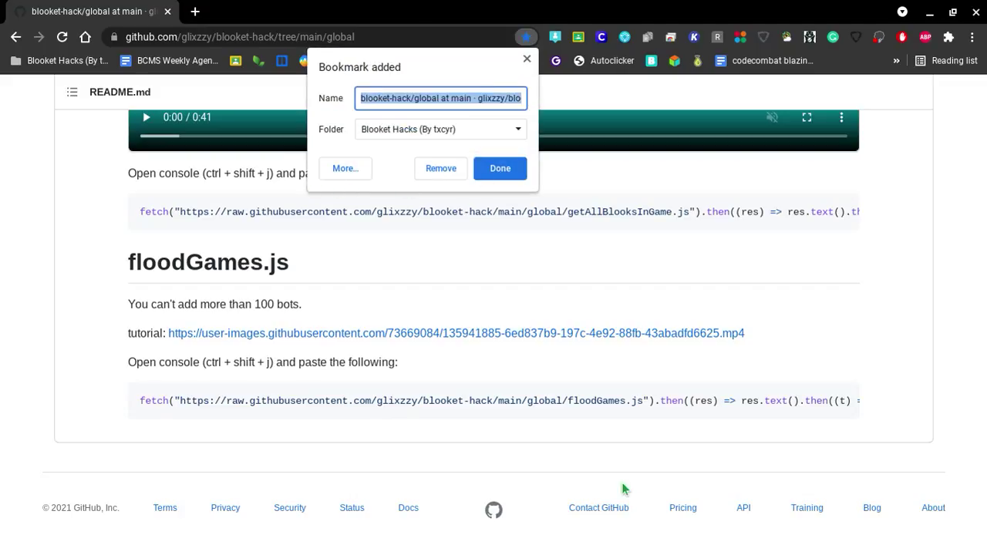
click(347, 168)
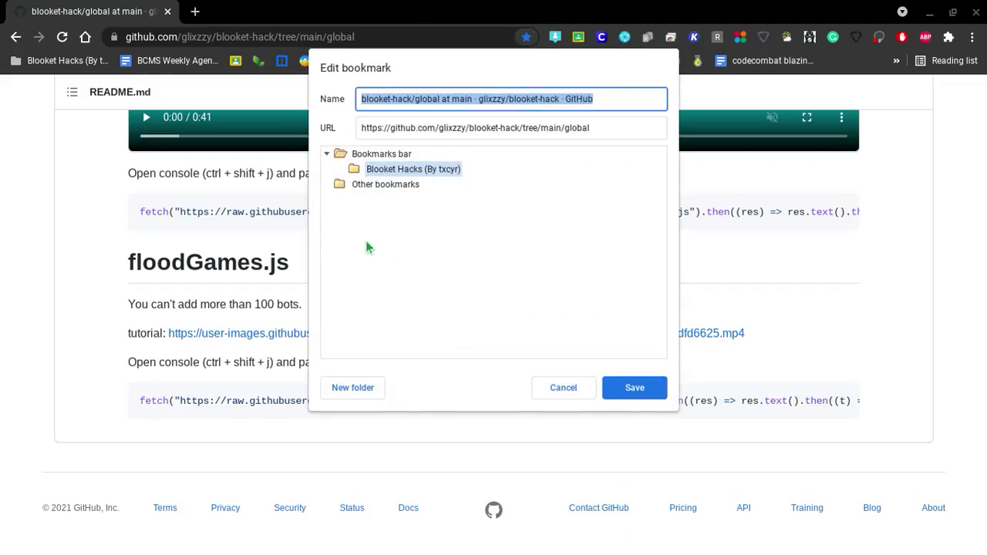
text(Flooder)
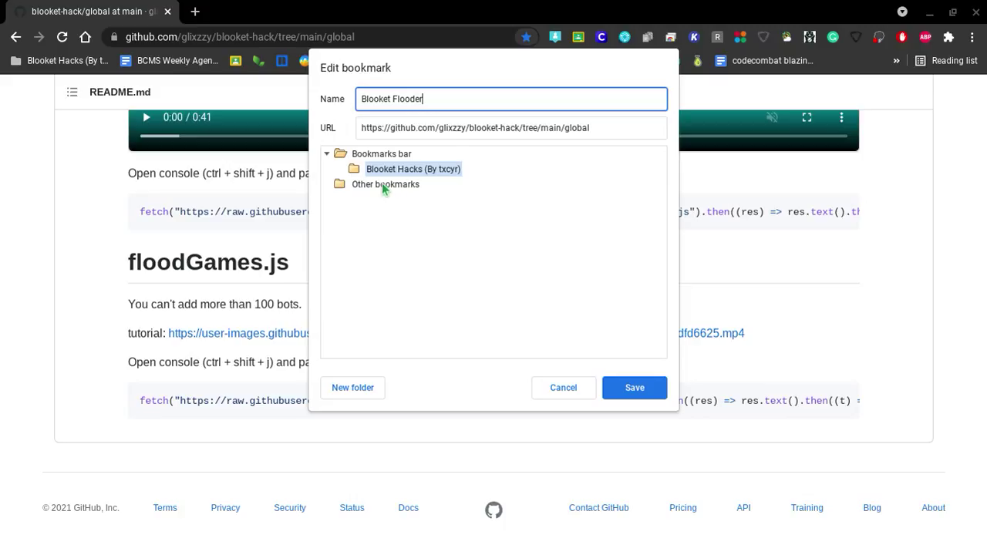
Step: Replace the bookmark's URL with "javascript:" followed by the copied floodGames.js code, and save the bookmark
key(Tab)
key(BackSpace)
text(javascript:)
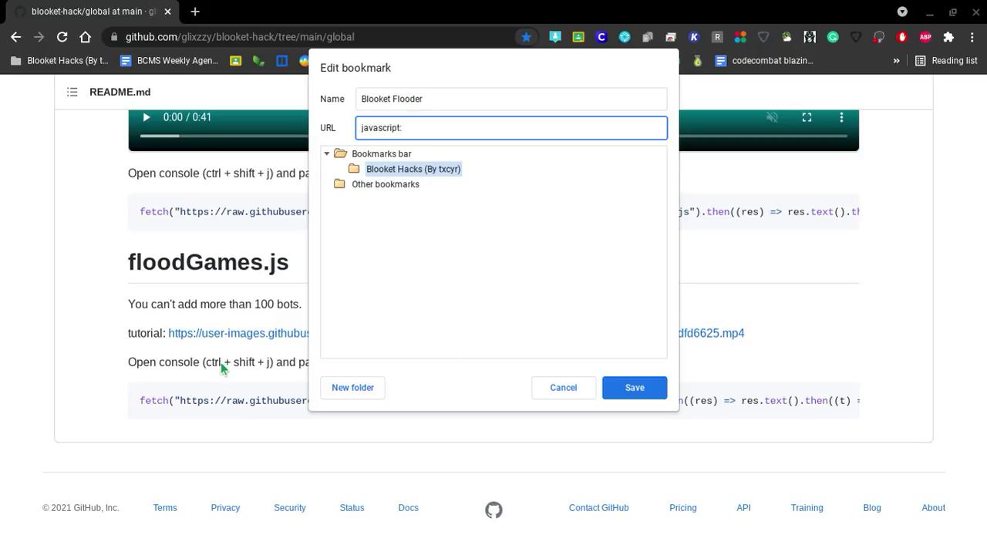
key(ctrl+v)
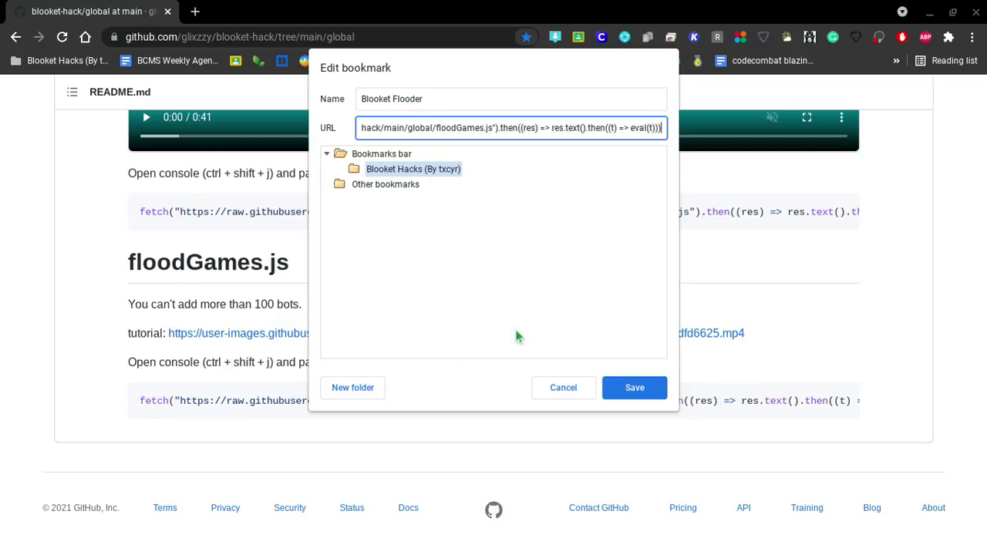
click(626, 390)
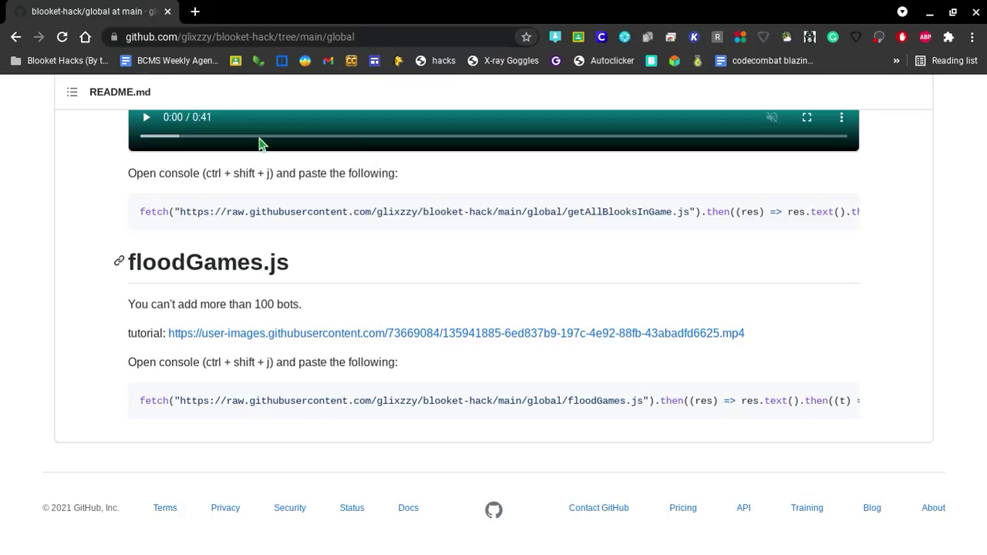
Step: Open blooket.com/dashboard in a new tab and postpone the Welcome Tour
click(194, 7)
text(blo)
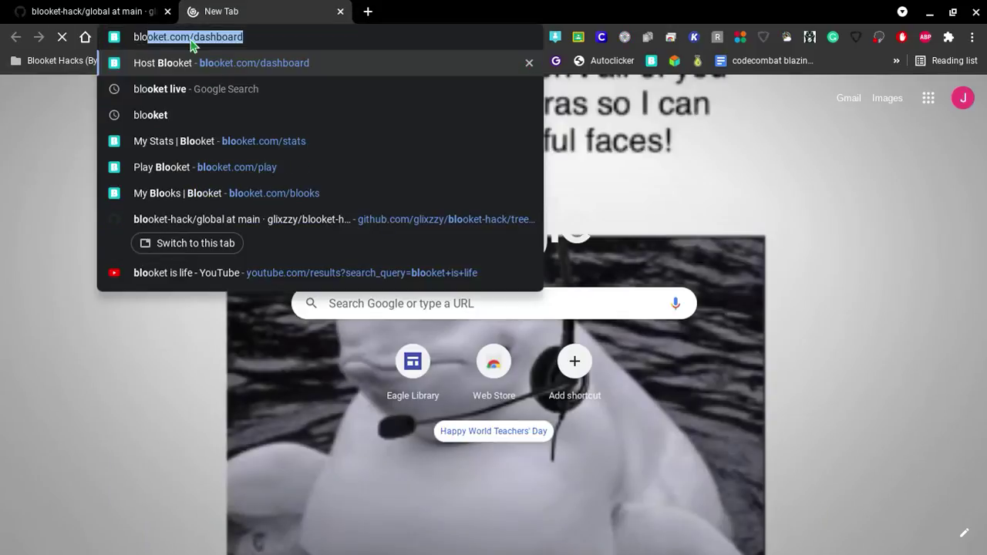
click(204, 68)
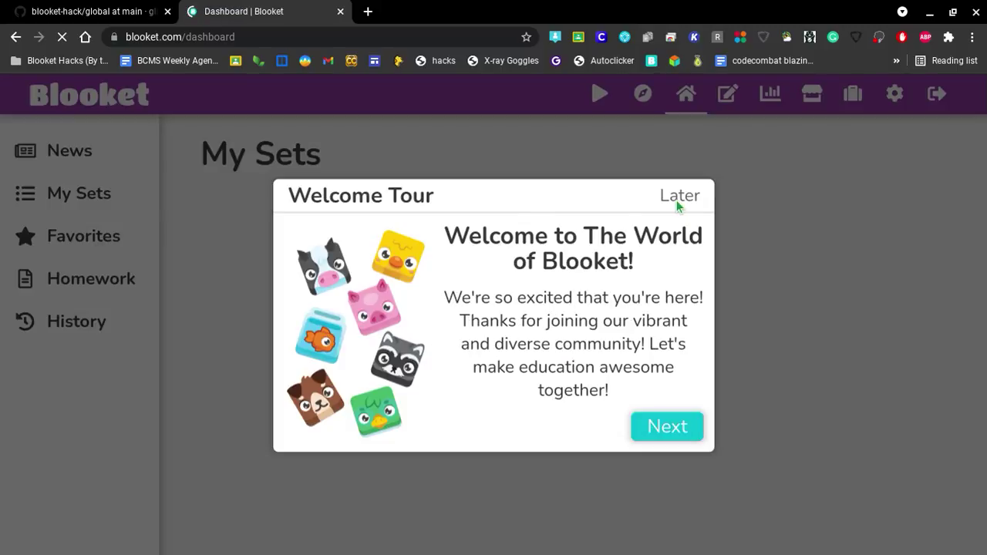
click(676, 199)
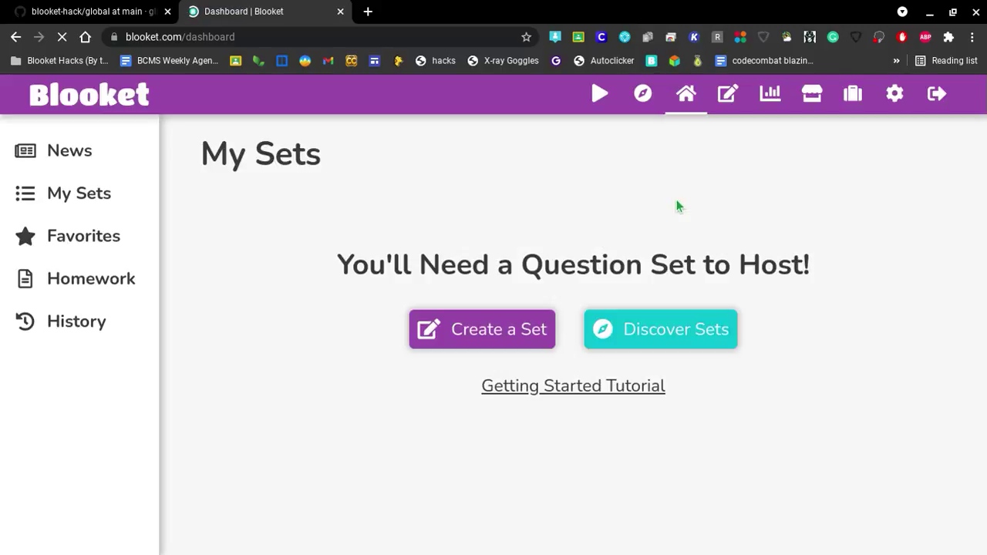
Step: Log out of Blooket and log in to a different account with its saved username and password
click(917, 107)
click(589, 330)
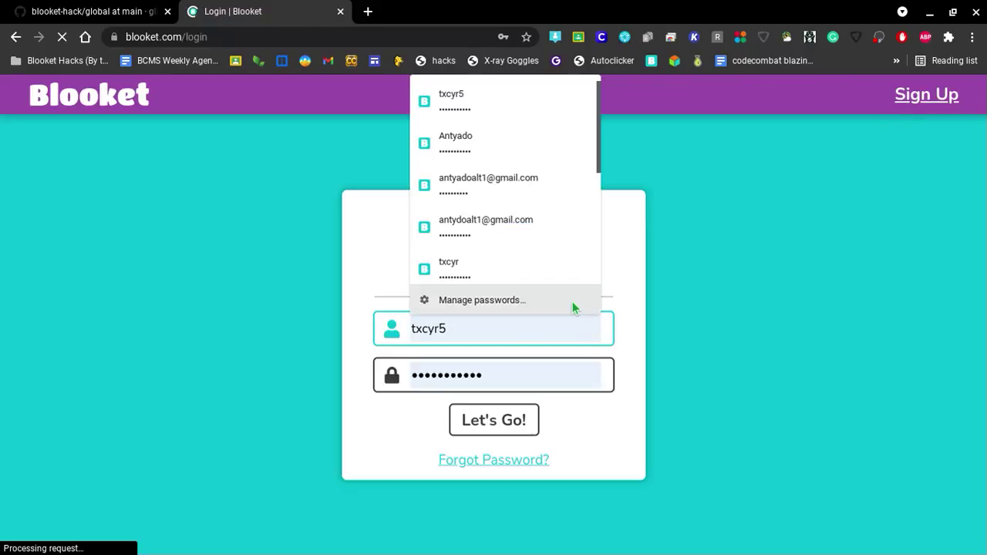
click(520, 239)
click(568, 333)
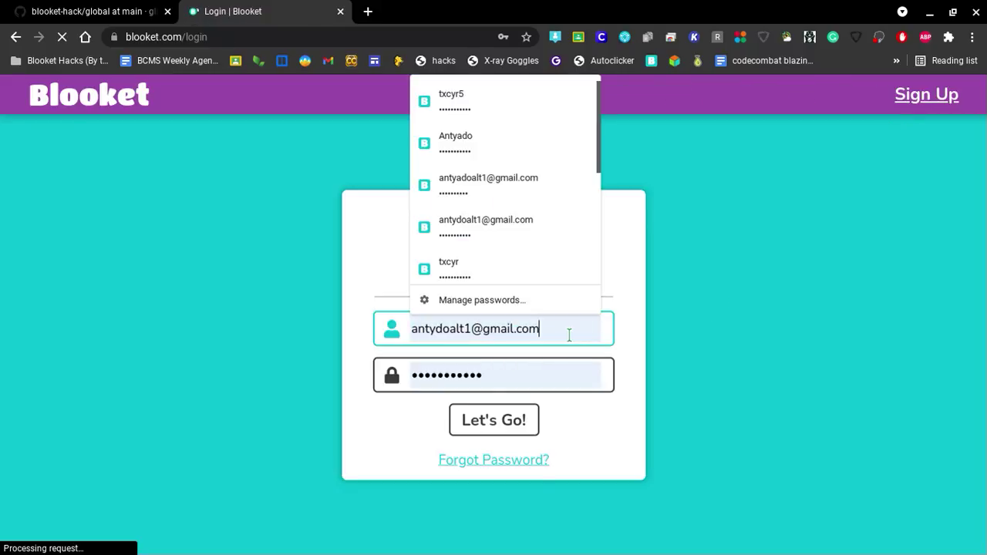
click(478, 274)
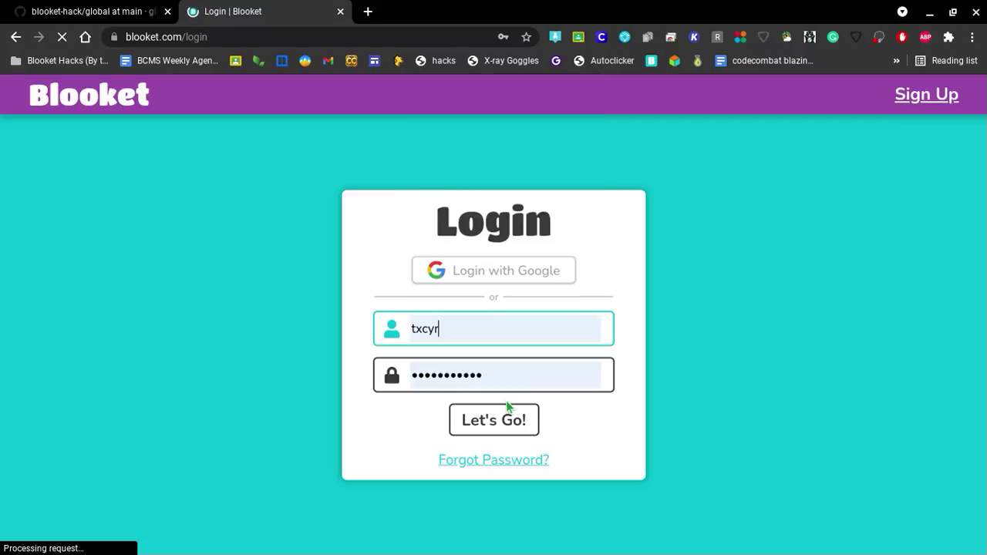
click(507, 413)
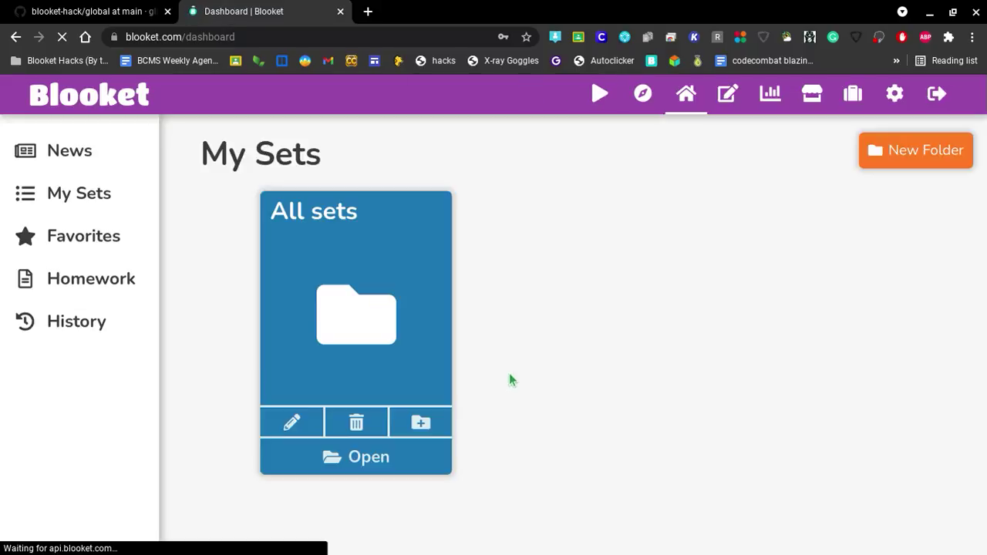
Step: Host a Fishing Frenzy game from the "Free Coins!" set in All sets, with the Join a Game page open in another tab
click(400, 468)
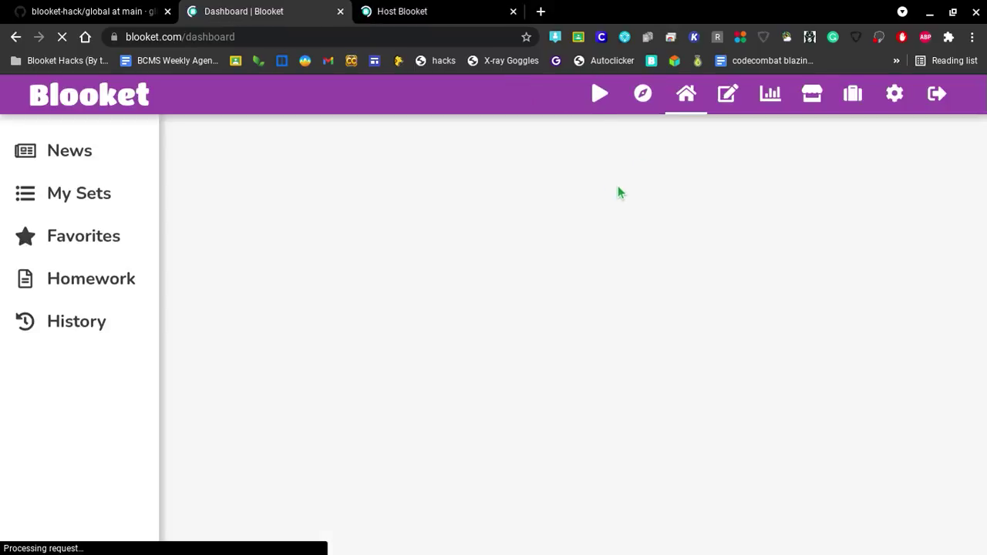
click(587, 98)
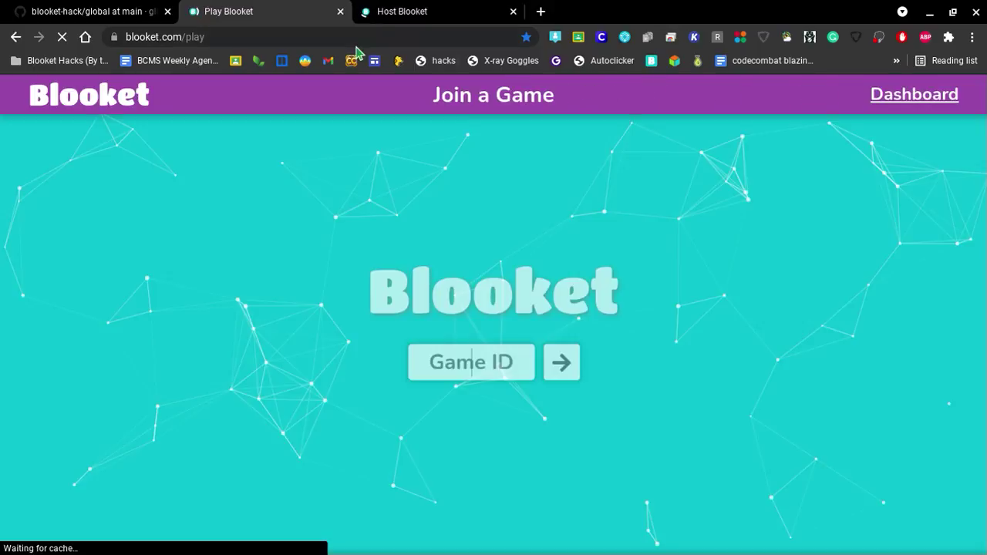
click(400, 11)
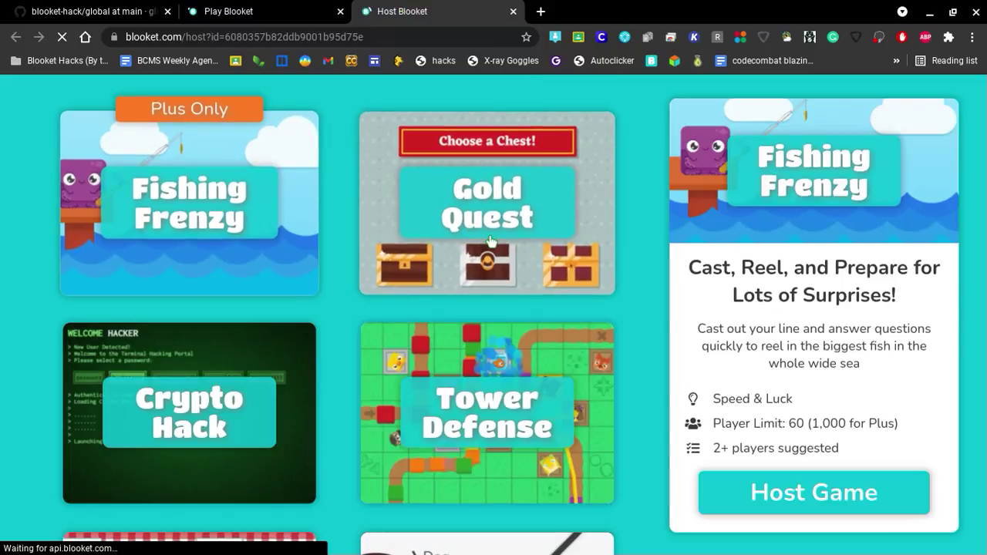
click(772, 500)
scroll(637, 427, down, 2)
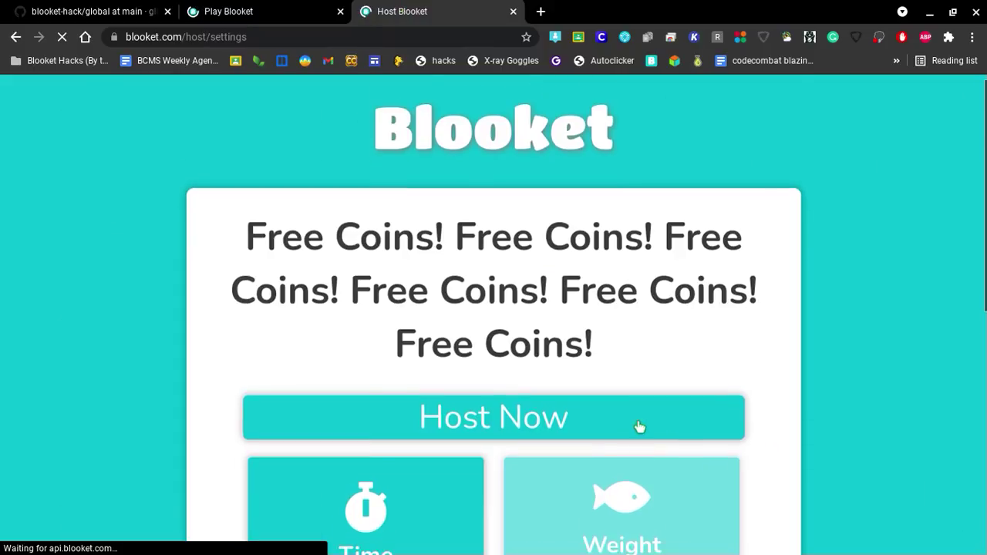
click(460, 285)
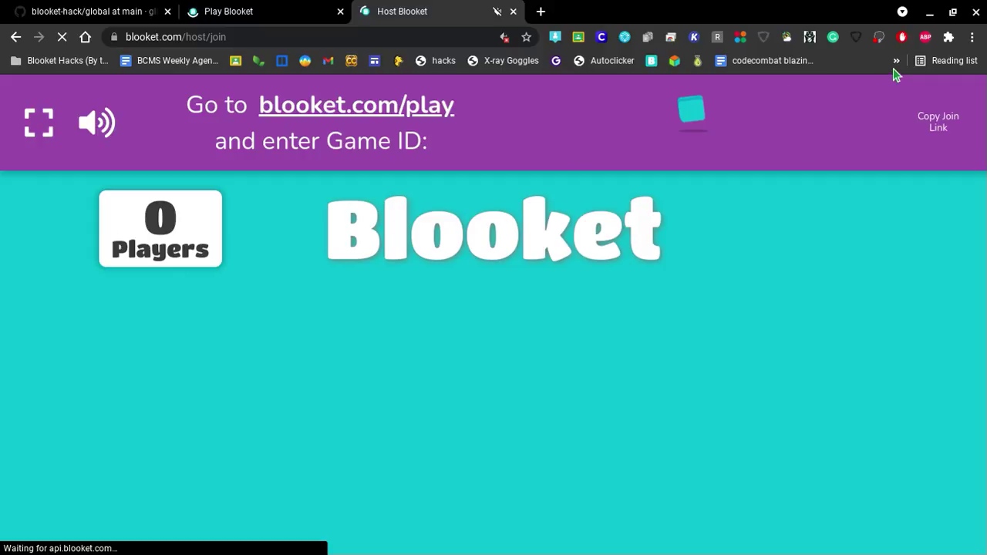
click(68, 60)
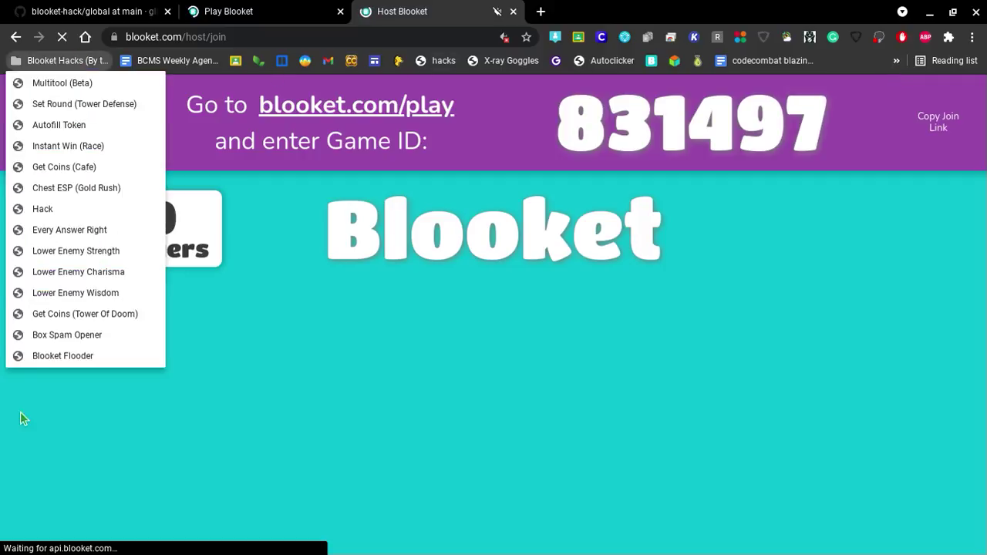
click(71, 361)
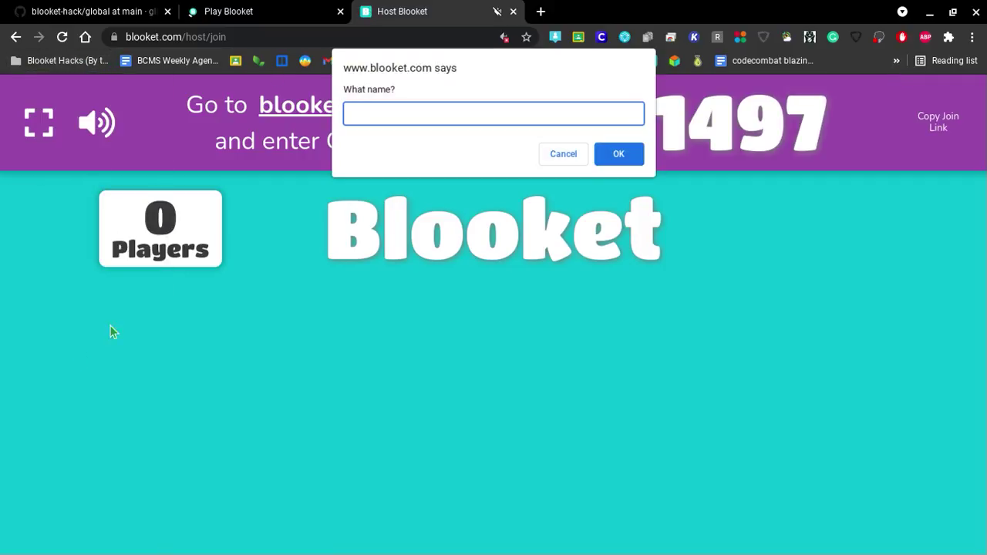
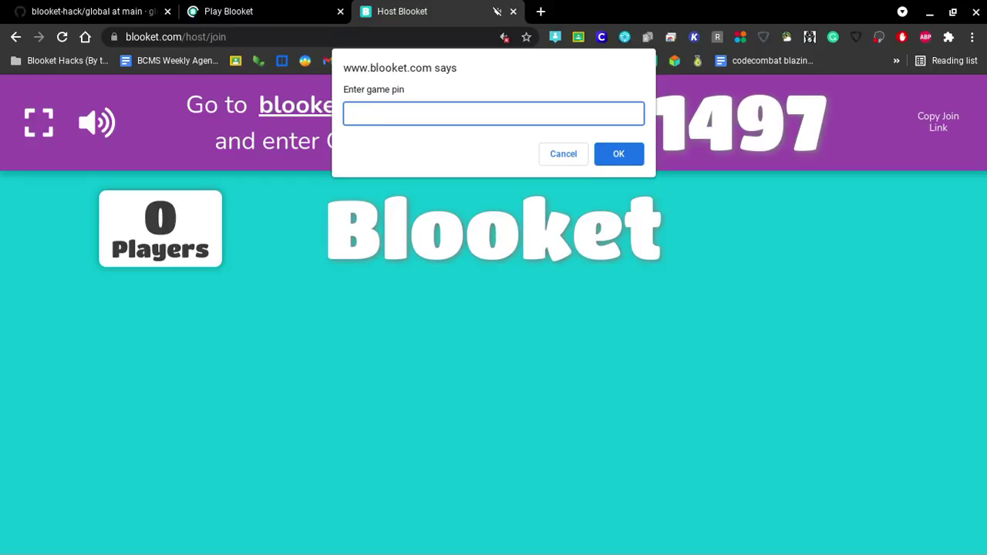
click(568, 152)
click(568, 151)
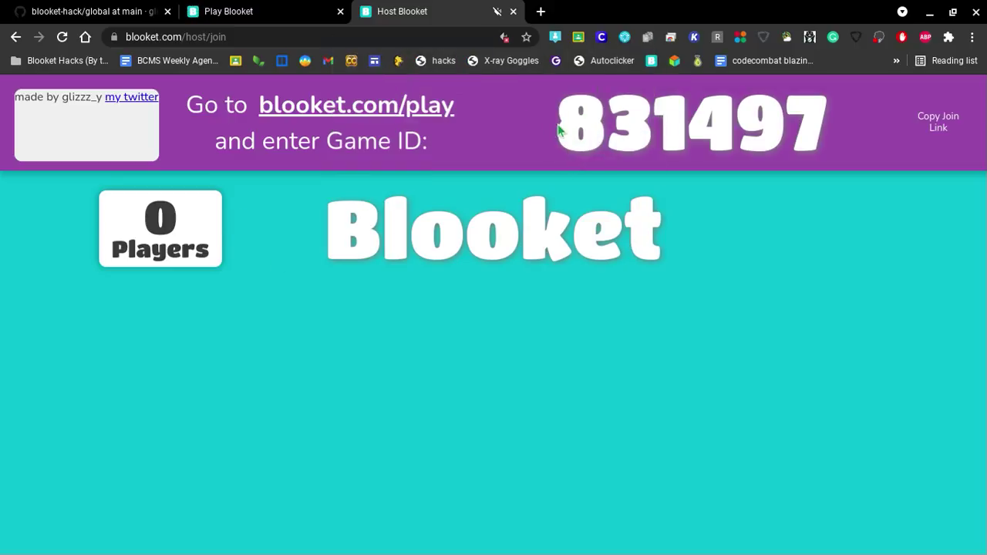
Step: Copy the hosted game's ID and run the Blooket Flooder bookmarklet with the name "Sus" and the copied game pin
drag(560, 131, 820, 139)
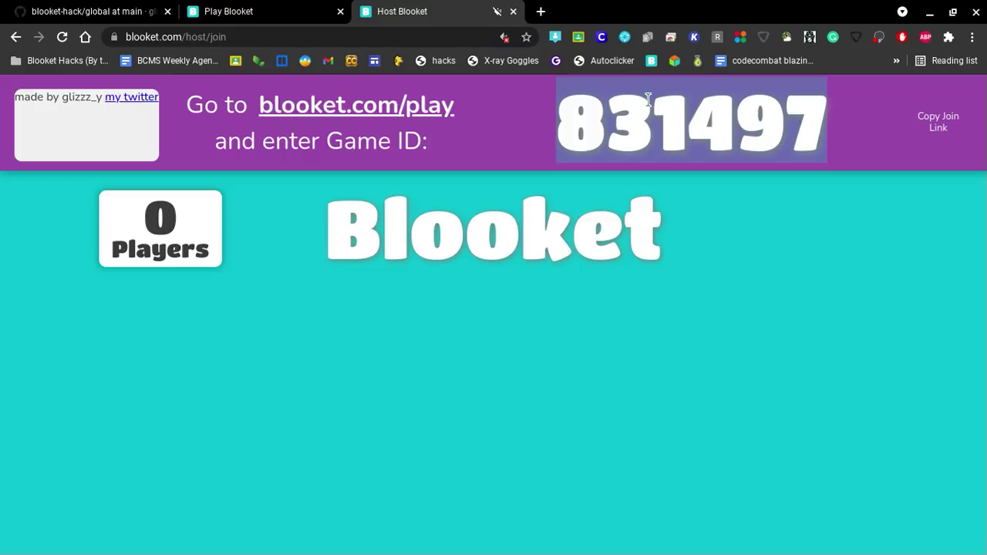
click(32, 62)
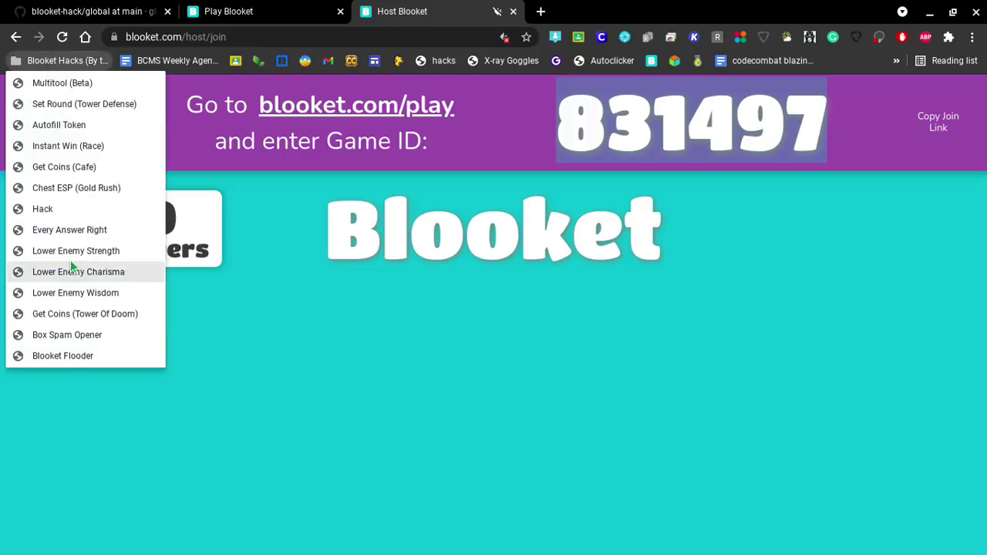
click(54, 356)
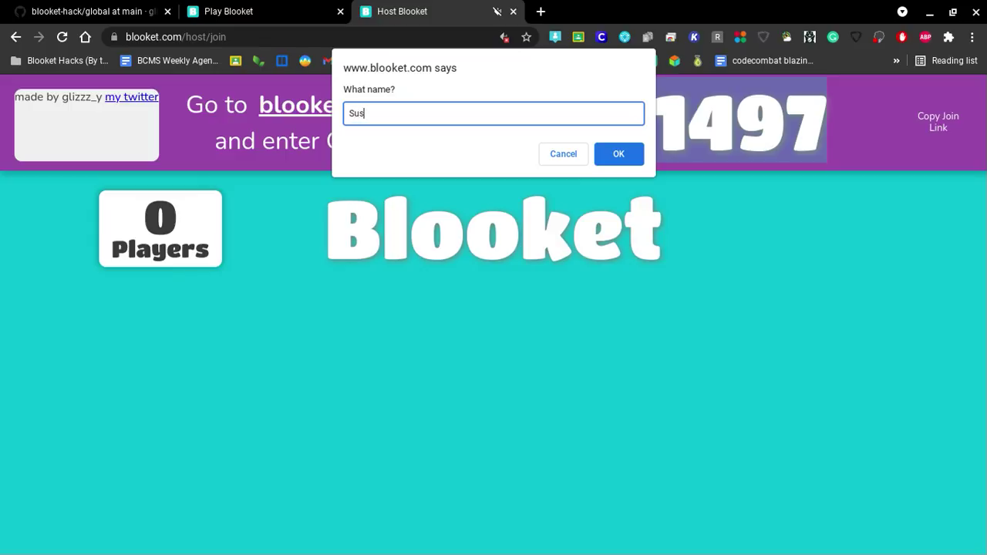
key(Return)
key(ctrl+v)
key(Return)
key(Return)
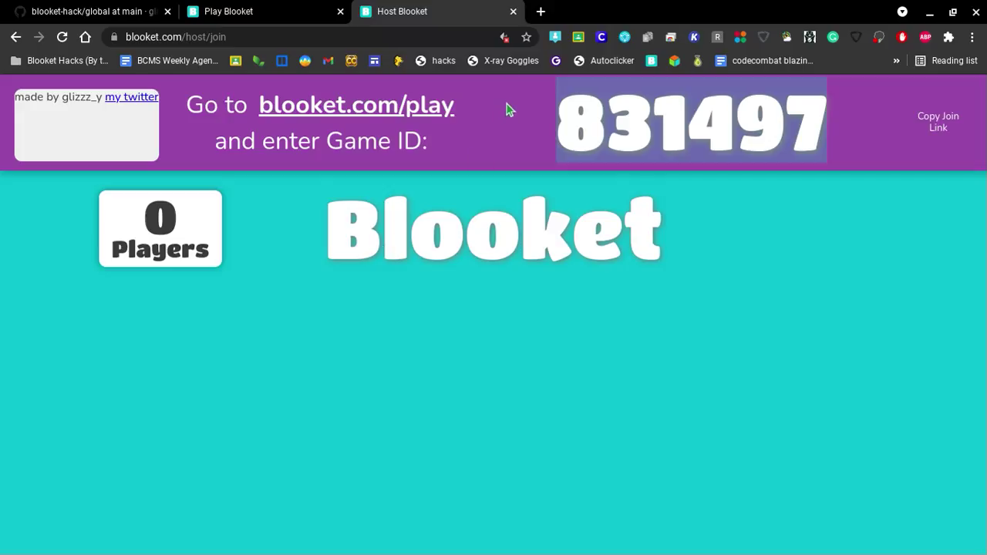
click(504, 37)
click(384, 100)
right_click(507, 117)
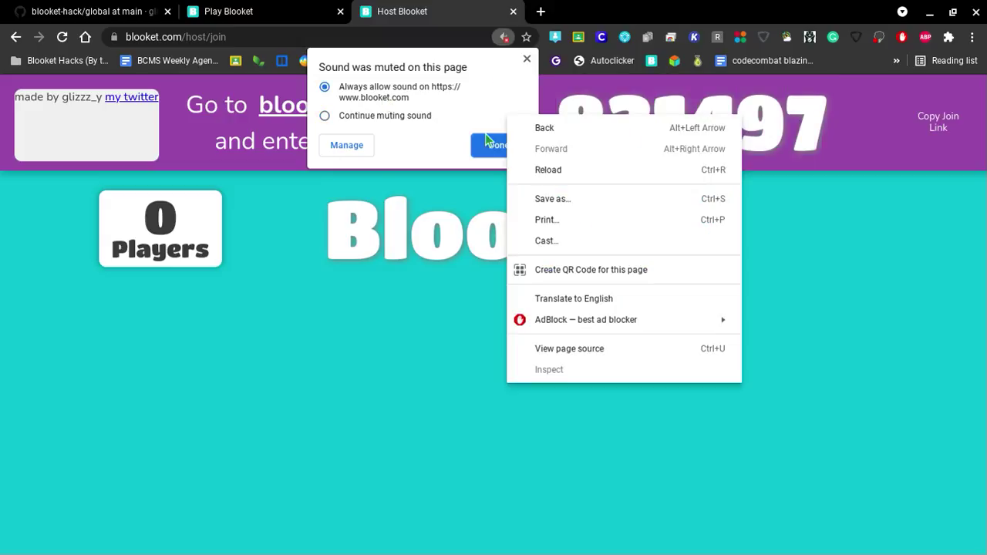
click(486, 144)
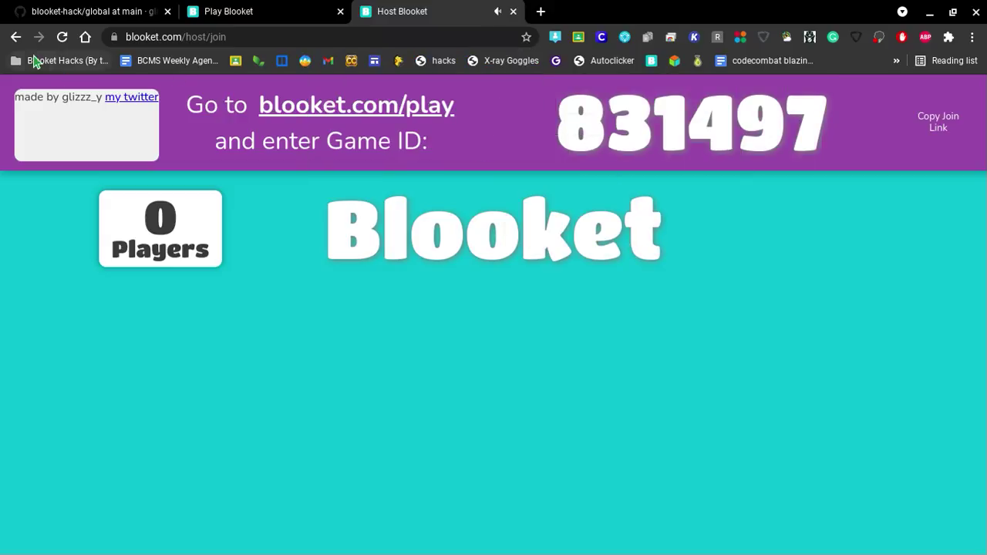
Step: Dismiss the Chrome OS battery notification
click(35, 60)
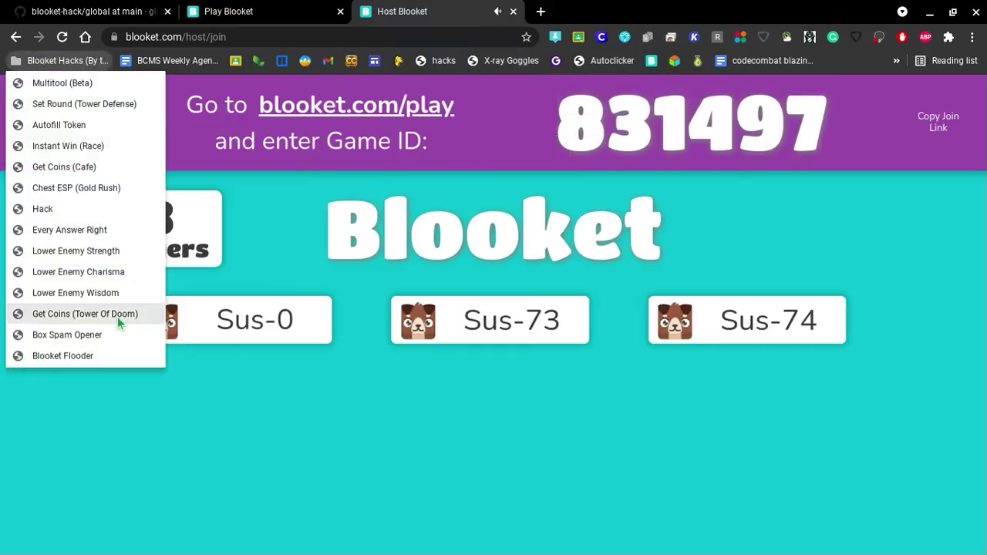
click(277, 152)
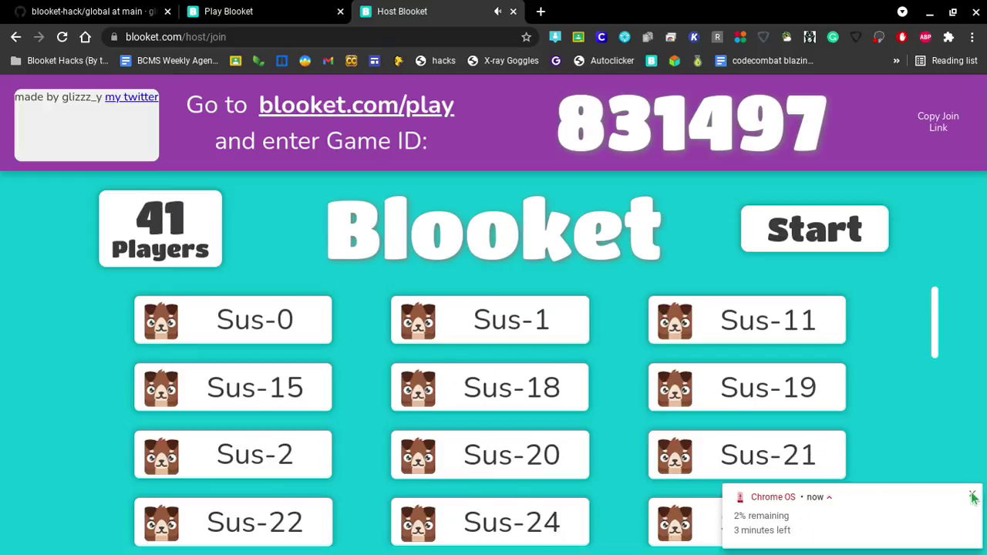
click(973, 497)
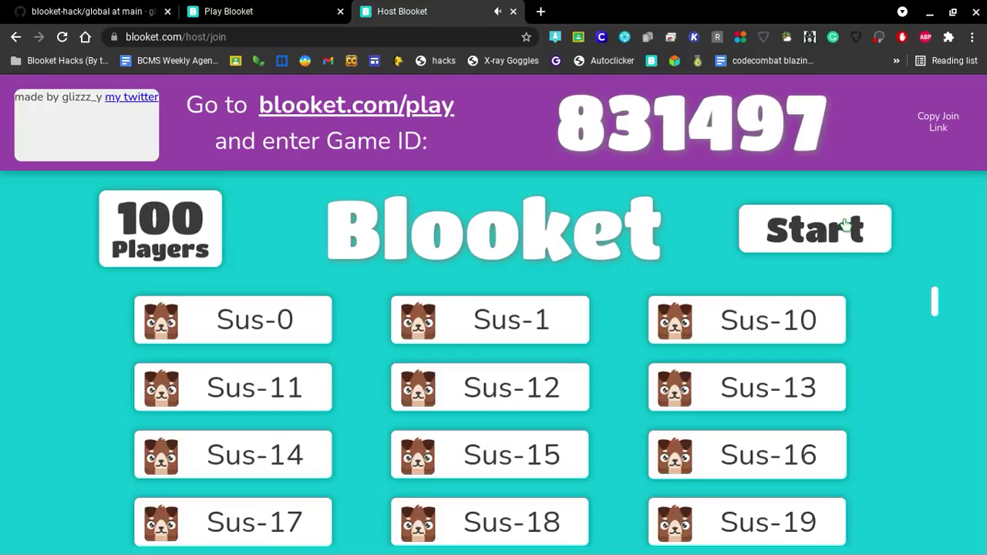
Step: Join the hosted game from the Join a Game page with its game ID and the nickname "Subscribe"
click(253, 16)
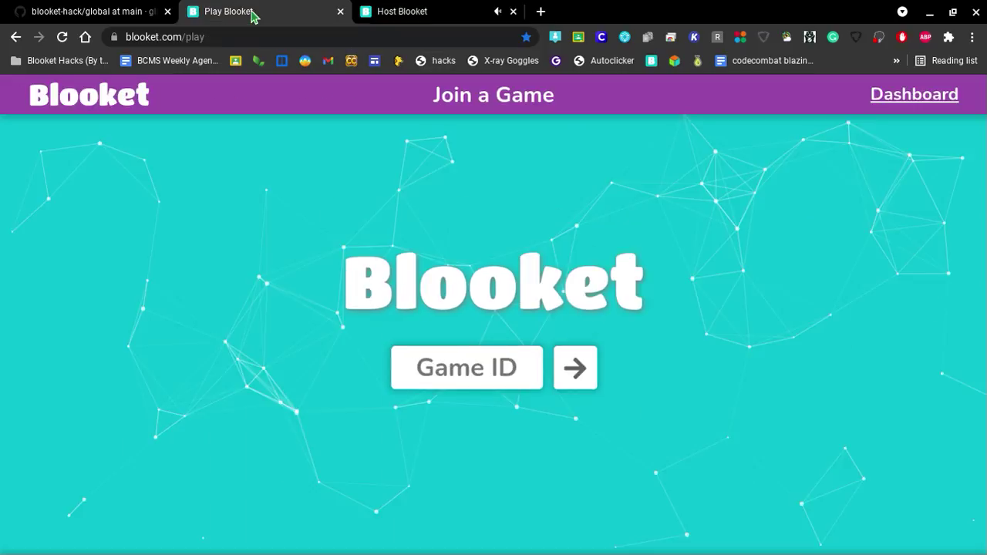
click(452, 367)
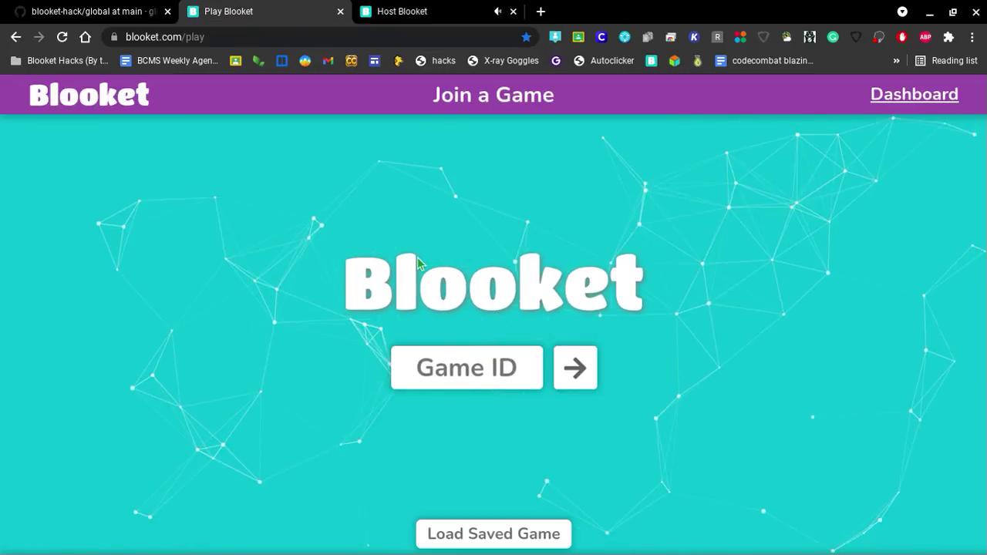
text(831497)
key(Return)
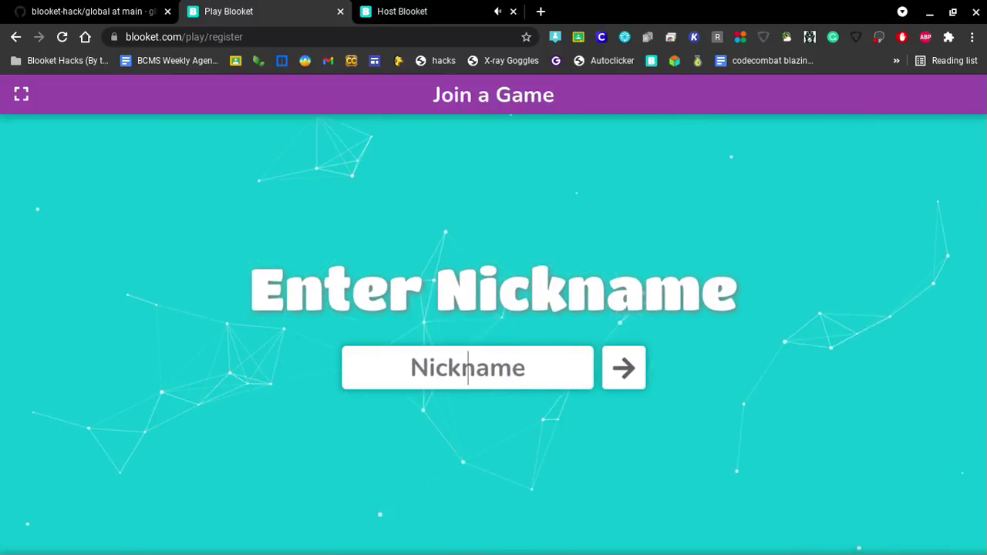
text(Subscribe)
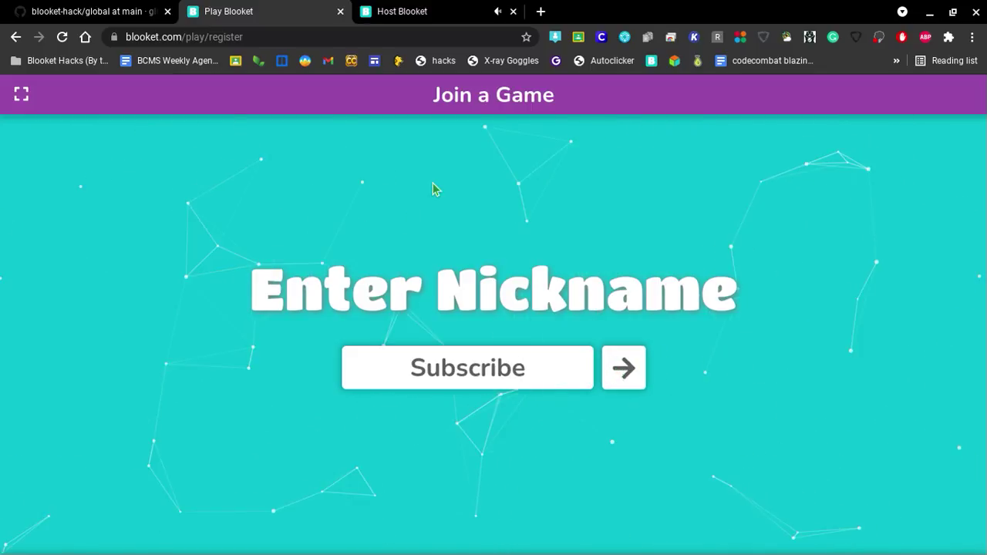
click(633, 373)
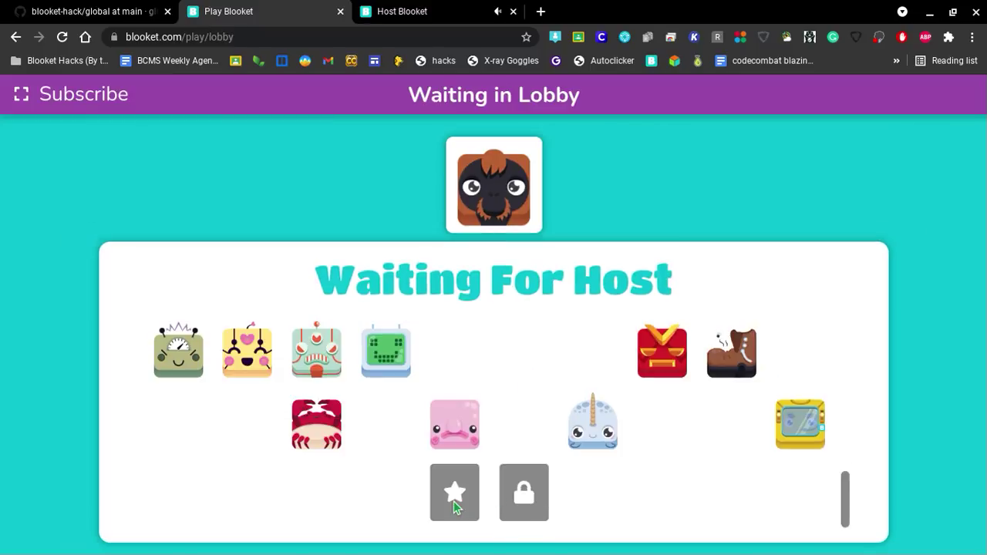
Step: Review the host lobby's player list and start the Fishing Frenzy game
click(435, 14)
scroll(584, 375, down, 20)
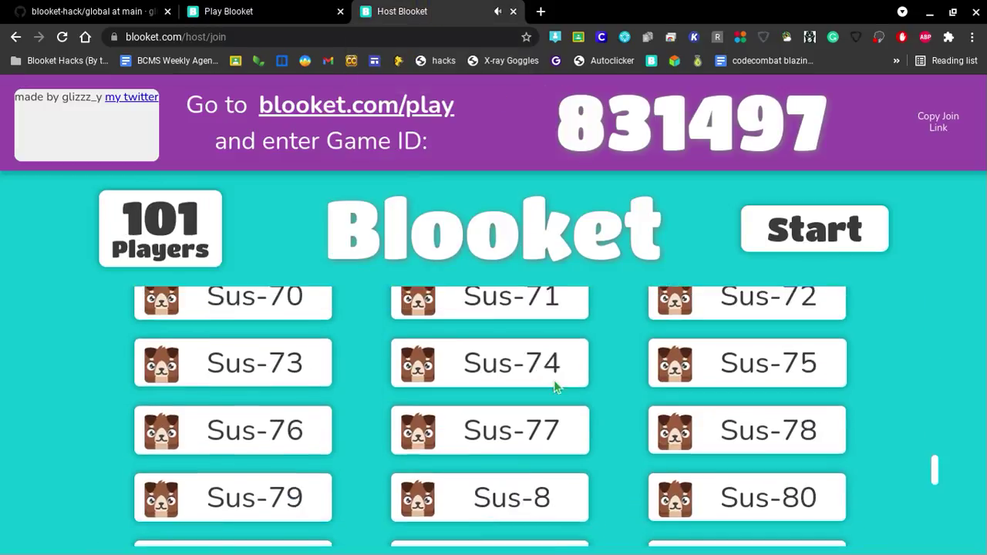
scroll(575, 379, up, 20)
scroll(574, 380, up, 2)
scroll(575, 379, down, 20)
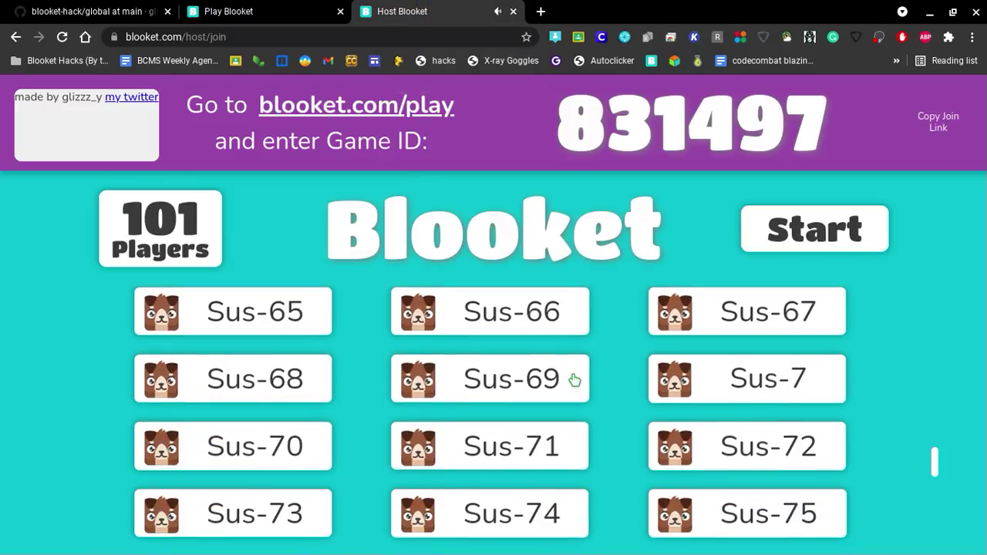
scroll(617, 453, up, 20)
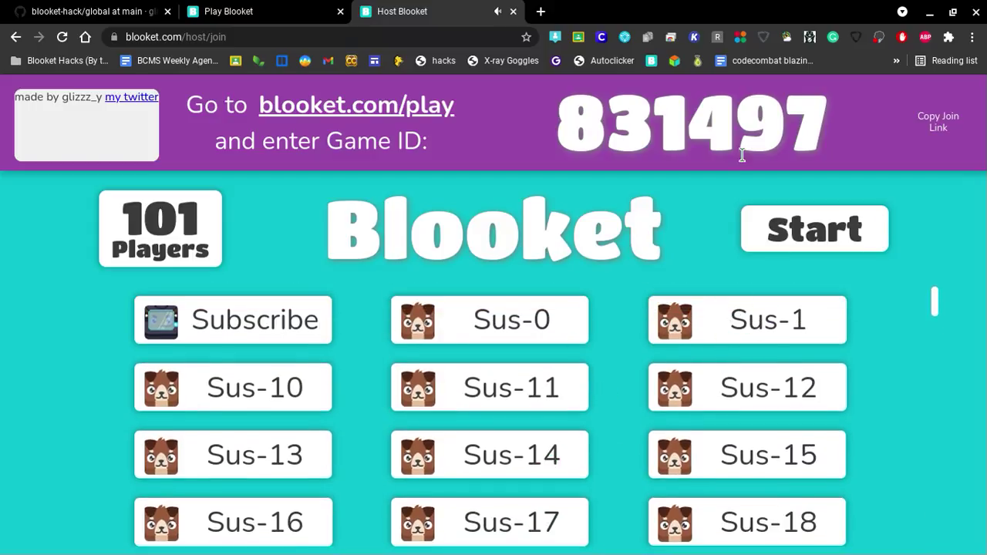
click(815, 236)
click(920, 143)
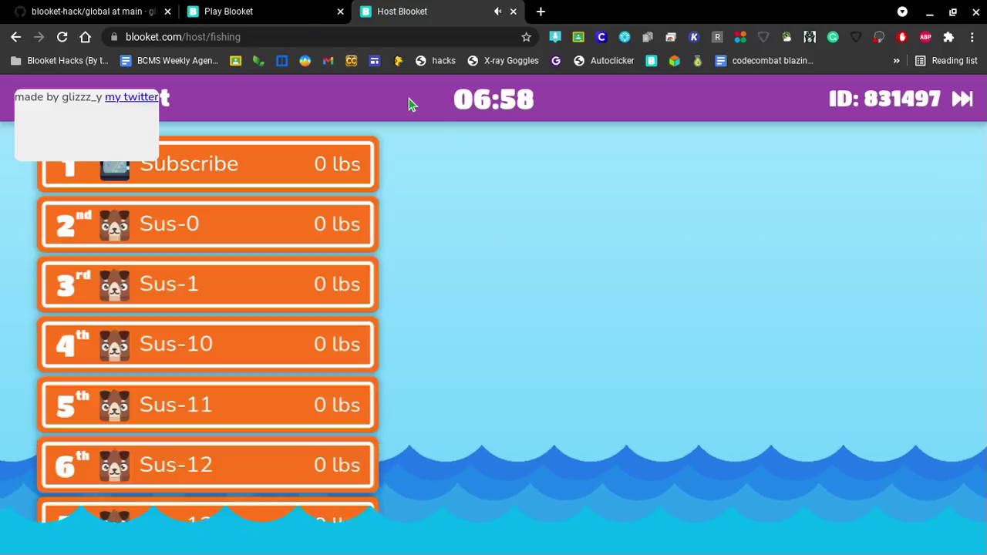
Step: Cast the fishing line and reel in a catch as the player "Subscribe"
click(279, 14)
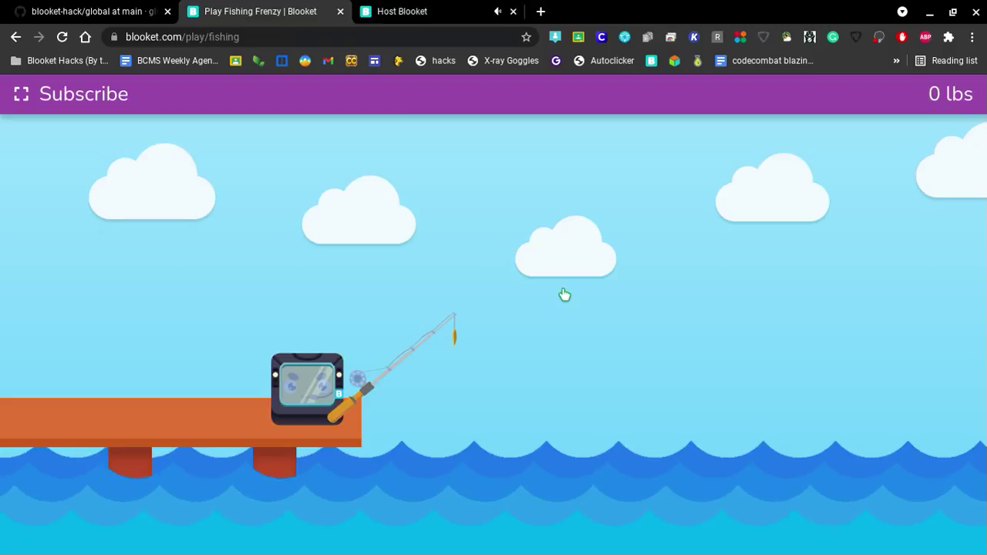
click(563, 293)
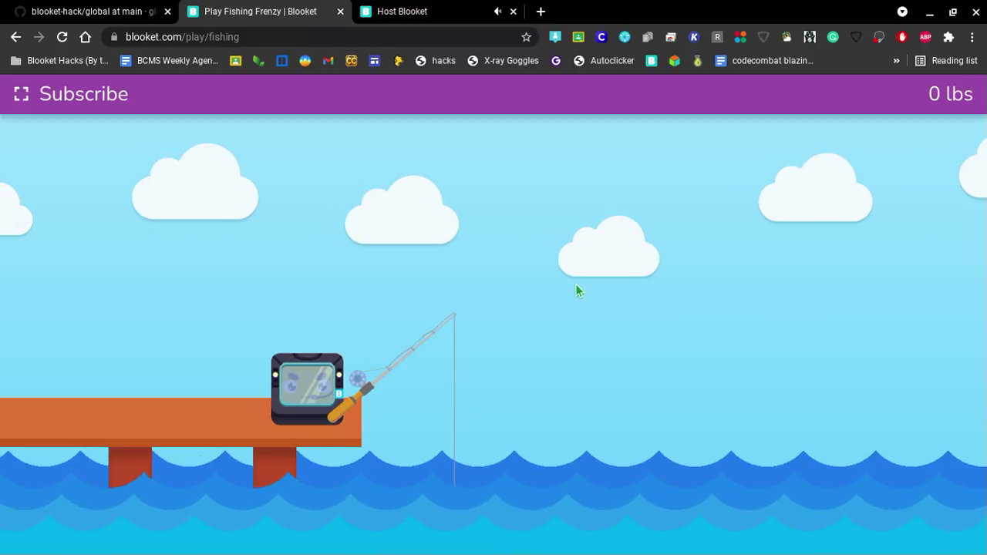
click(578, 289)
click(584, 345)
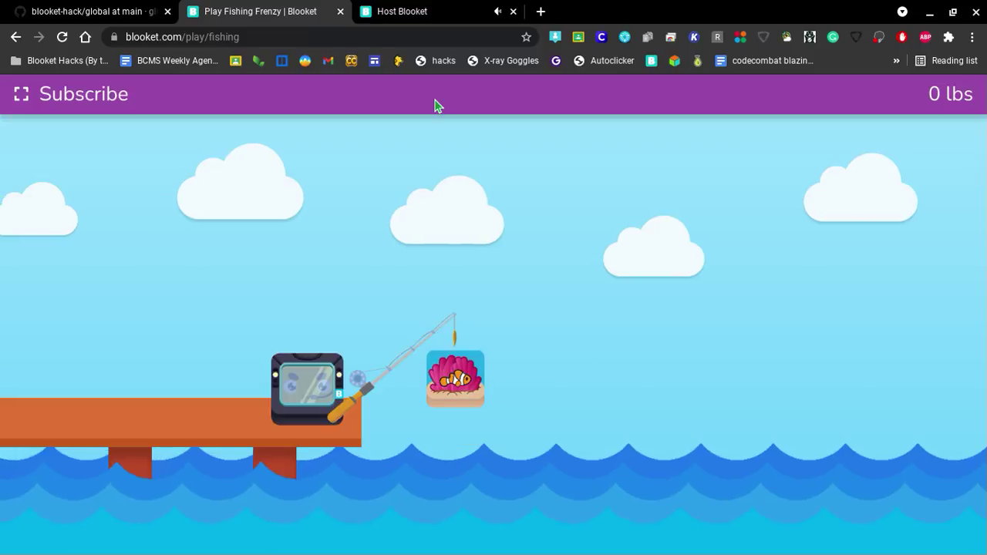
Step: Look through the host's leaderboard and claim the caught Clownfish in the player's game
click(409, 17)
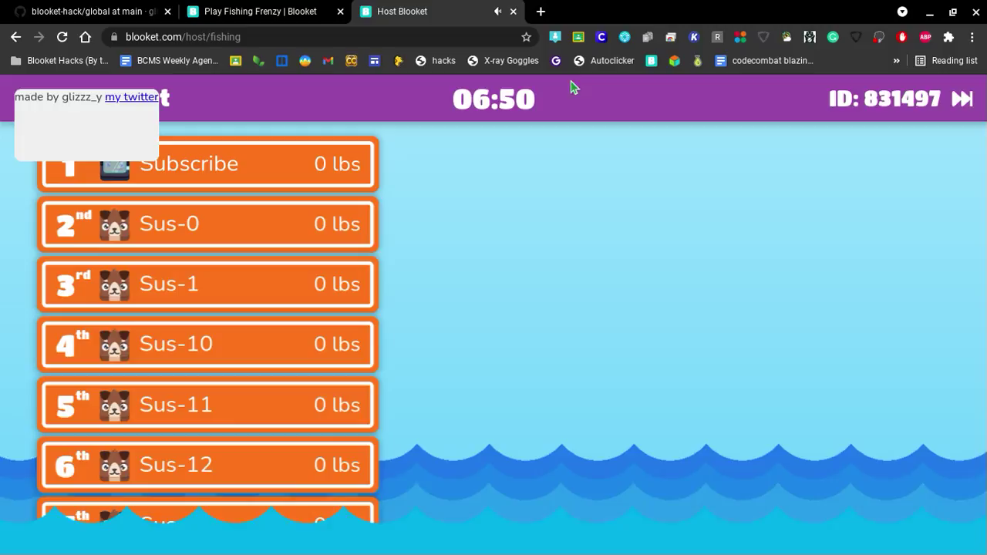
scroll(370, 320, down, 10)
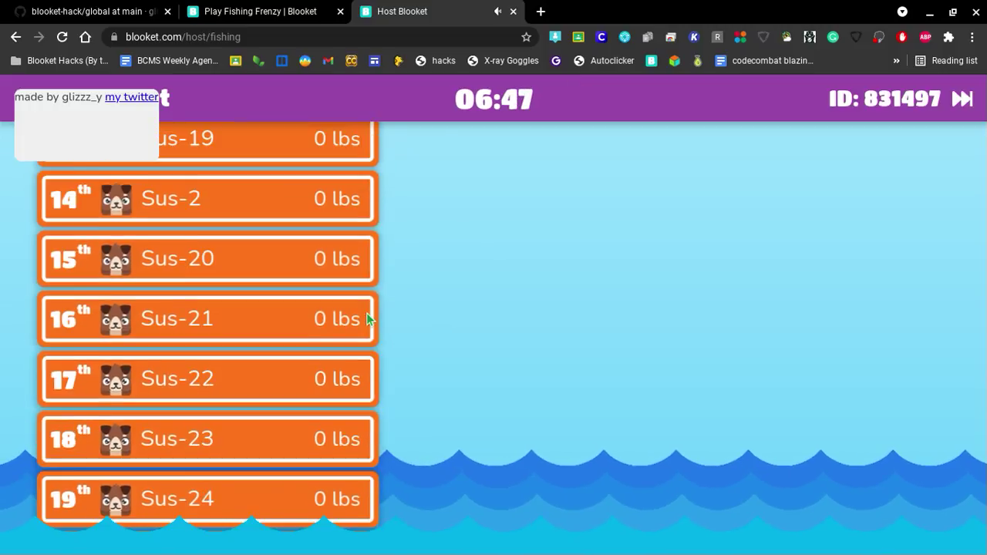
scroll(376, 313, up, 10)
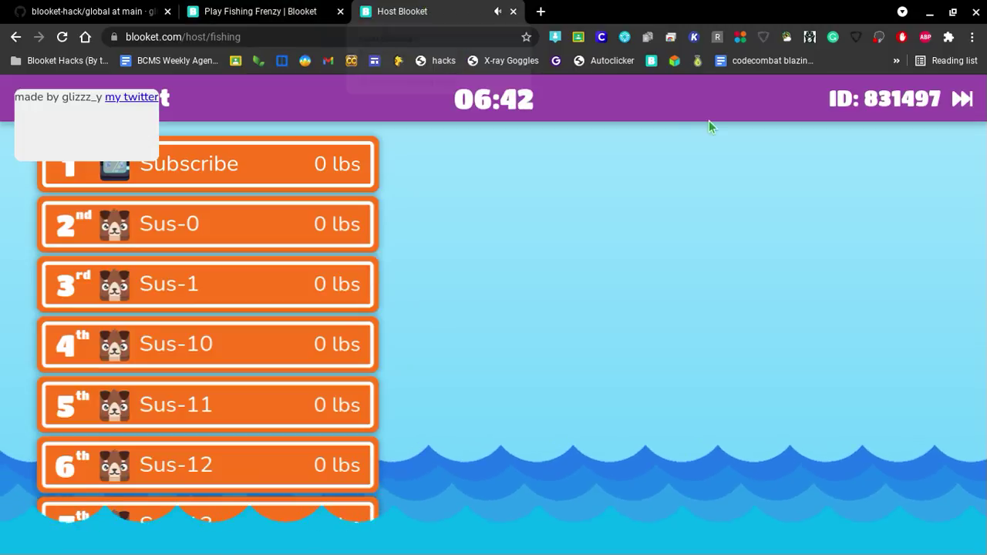
click(312, 16)
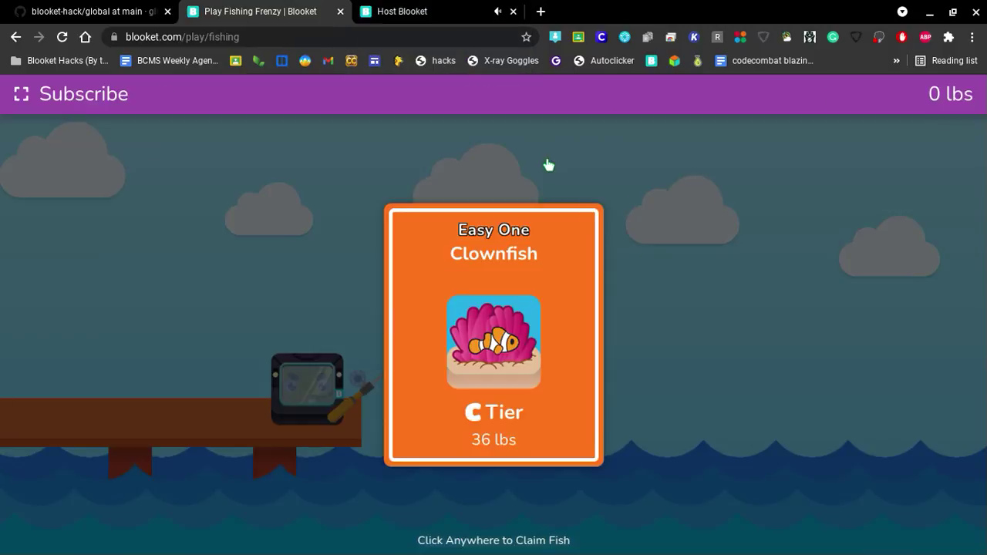
click(695, 301)
click(399, 14)
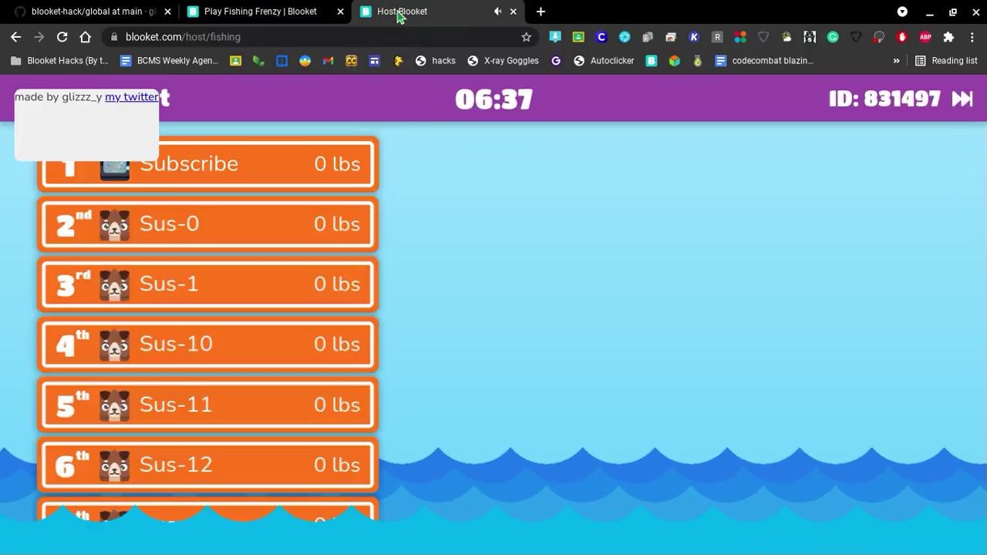